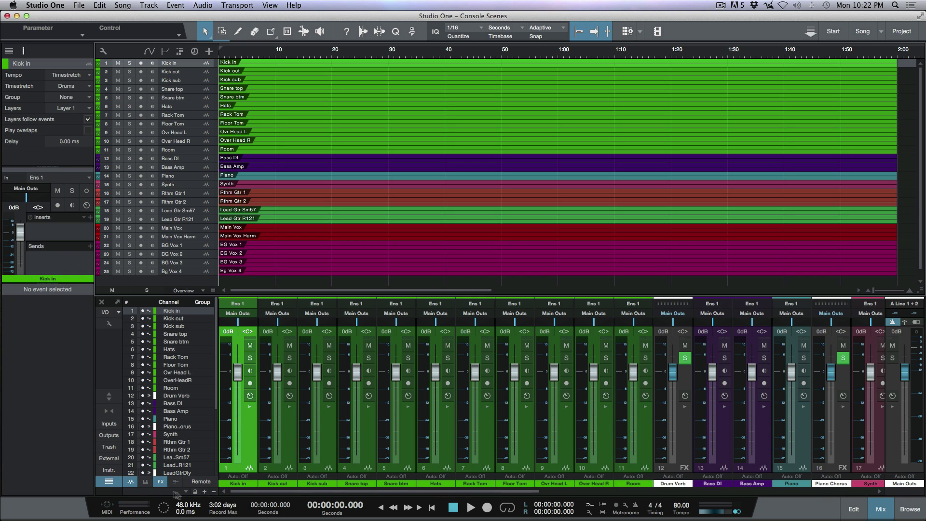
Toggle the console's channel list and review the console's grouping and visibility options.
{"action": "left_click", "coordinate": [109, 482]}
{"action": "left_click", "coordinate": [109, 482]}
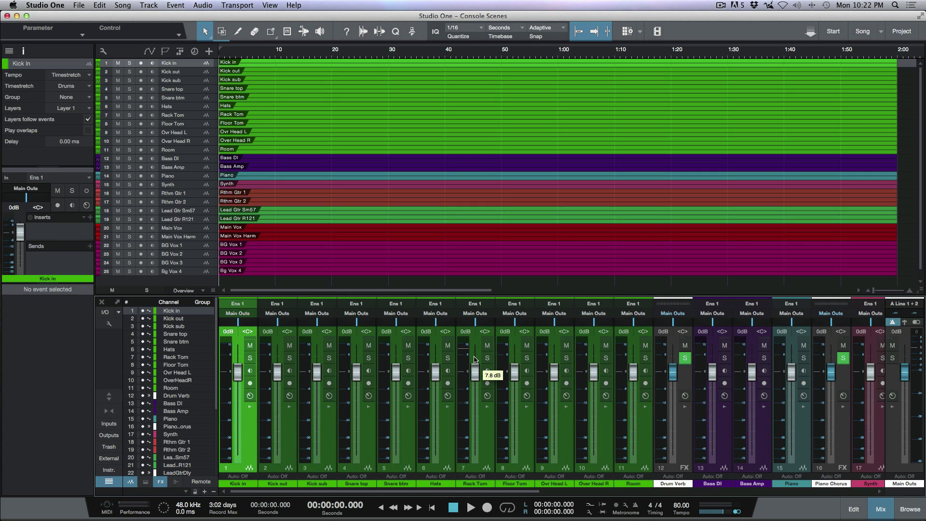
{"action": "left_click", "coordinate": [108, 325]}
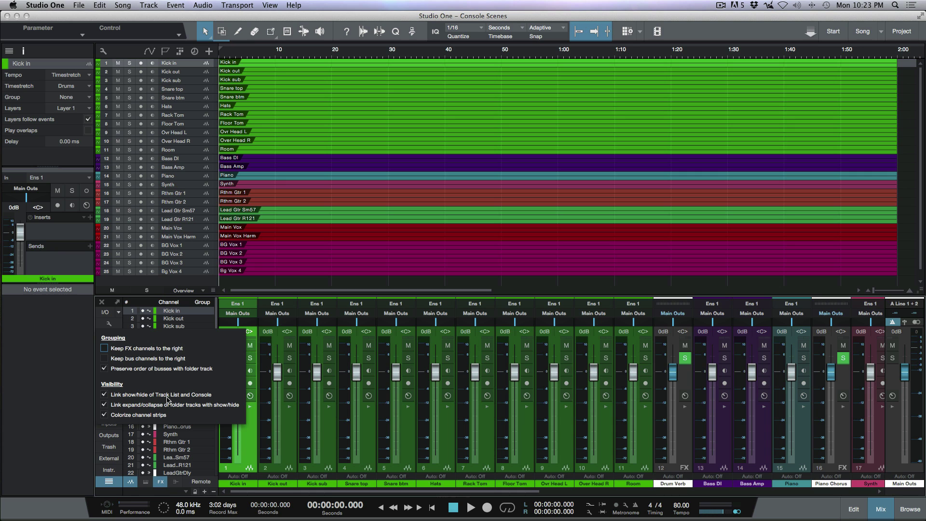
{"action": "left_click", "coordinate": [114, 328]}
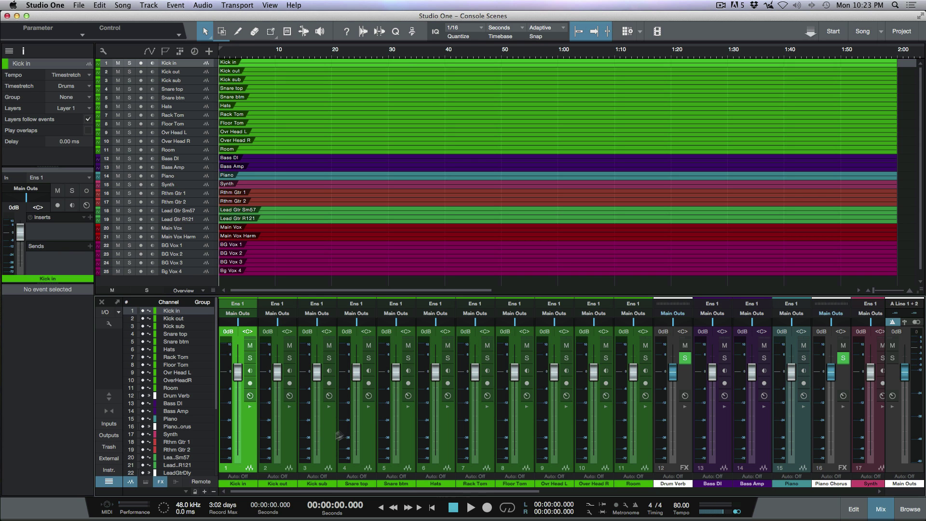
Hide the channel list and switch the channel strips to the narrow view and back to the wide view.
{"action": "left_click", "coordinate": [109, 482]}
{"action": "left_click", "coordinate": [114, 411]}
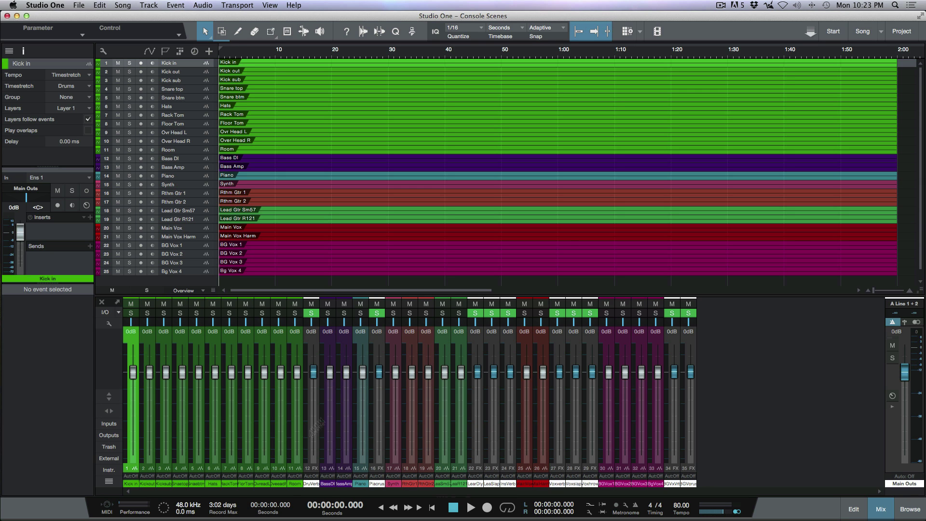
{"action": "left_click", "coordinate": [109, 411]}
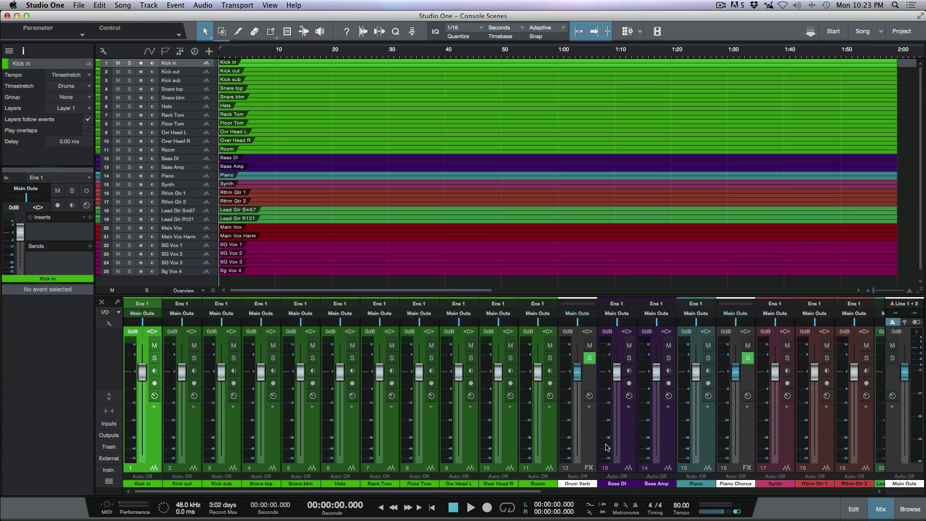
Look through the console's channel strips from the drums to the background vocals and their FX channels.
{"action": "scroll", "coordinate": [609, 451], "scroll_direction": "right", "scroll_amount": 2}
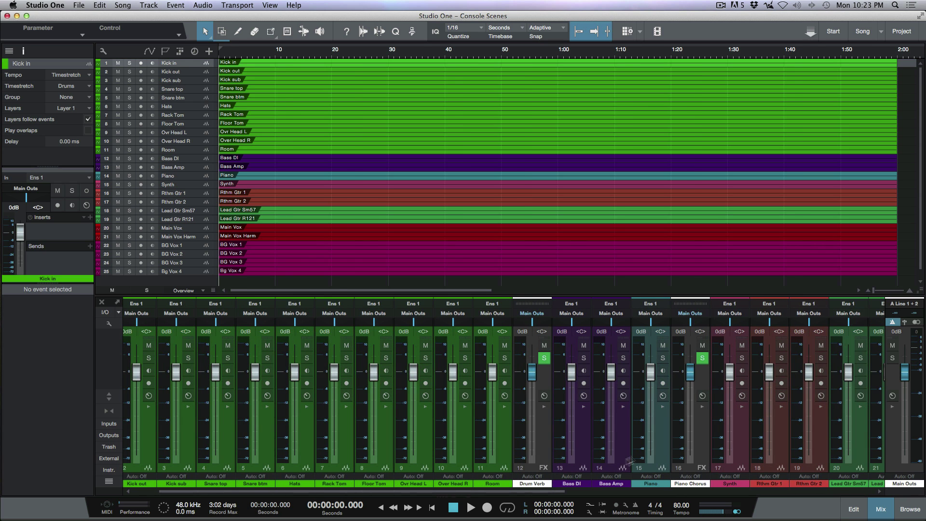
{"action": "scroll", "coordinate": [628, 463], "scroll_direction": "right", "scroll_amount": 4}
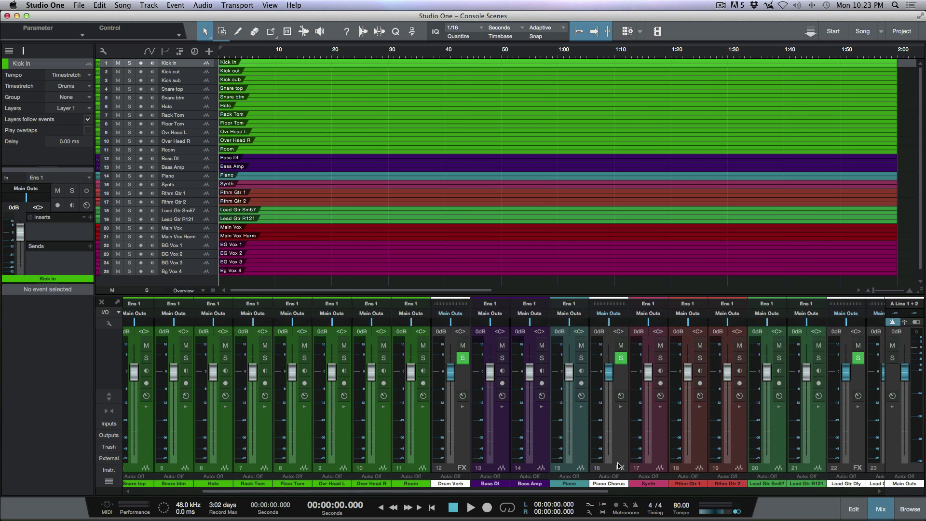
{"action": "scroll", "coordinate": [653, 463], "scroll_direction": "right", "scroll_amount": 2}
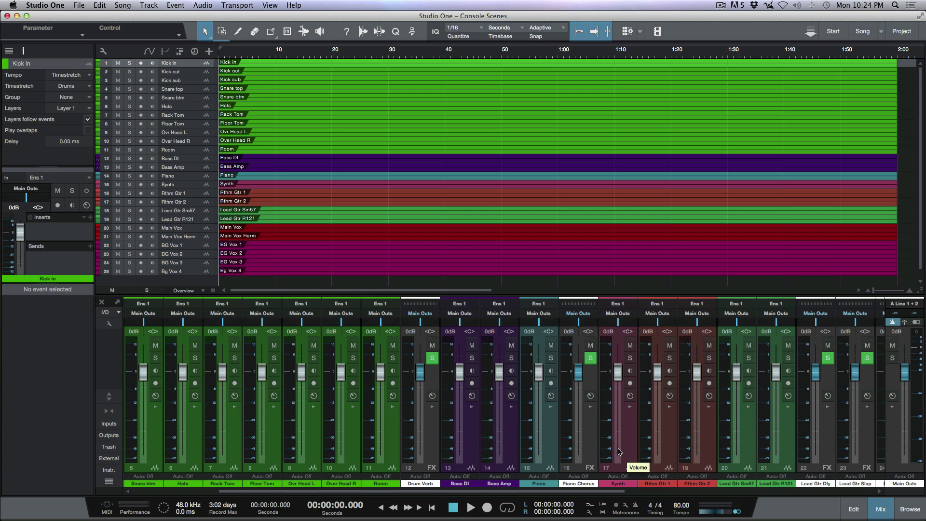
{"action": "scroll", "coordinate": [652, 445], "scroll_direction": "right", "scroll_amount": 3}
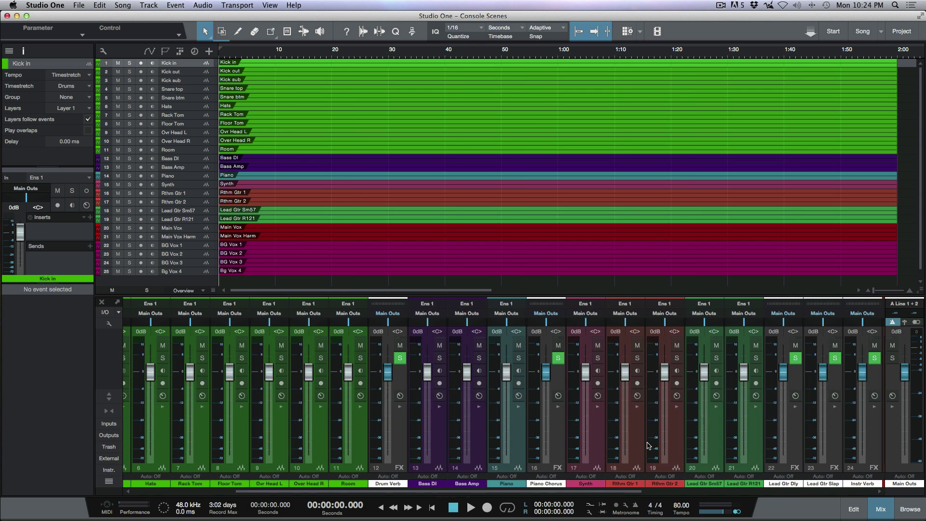
{"action": "scroll", "coordinate": [649, 445], "scroll_direction": "right", "scroll_amount": 2}
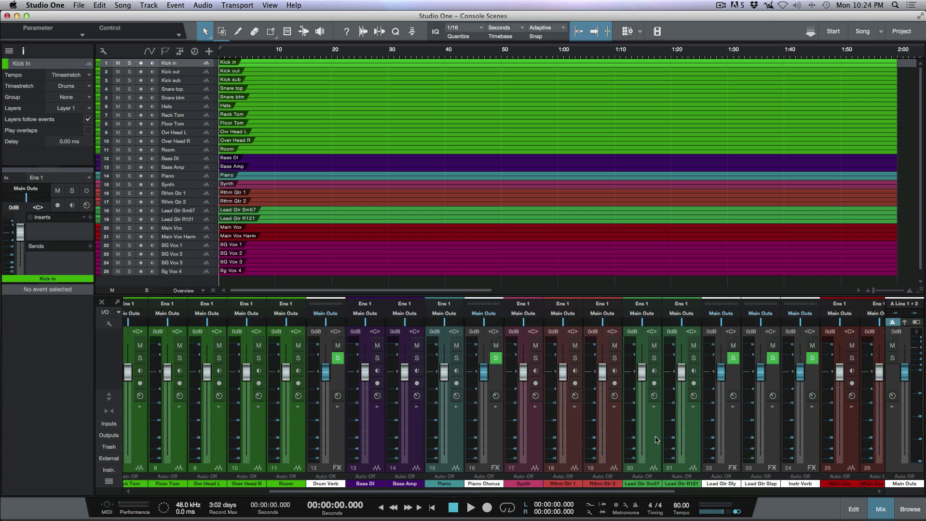
{"action": "scroll", "coordinate": [660, 440], "scroll_direction": "right", "scroll_amount": 1}
{"action": "scroll", "coordinate": [665, 440], "scroll_direction": "right", "scroll_amount": 1}
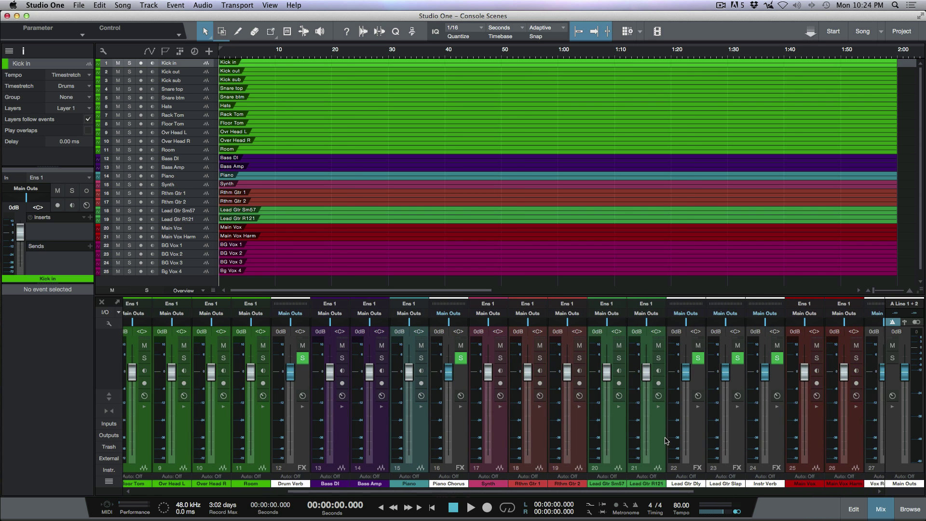
{"action": "scroll", "coordinate": [666, 441], "scroll_direction": "right", "scroll_amount": 2}
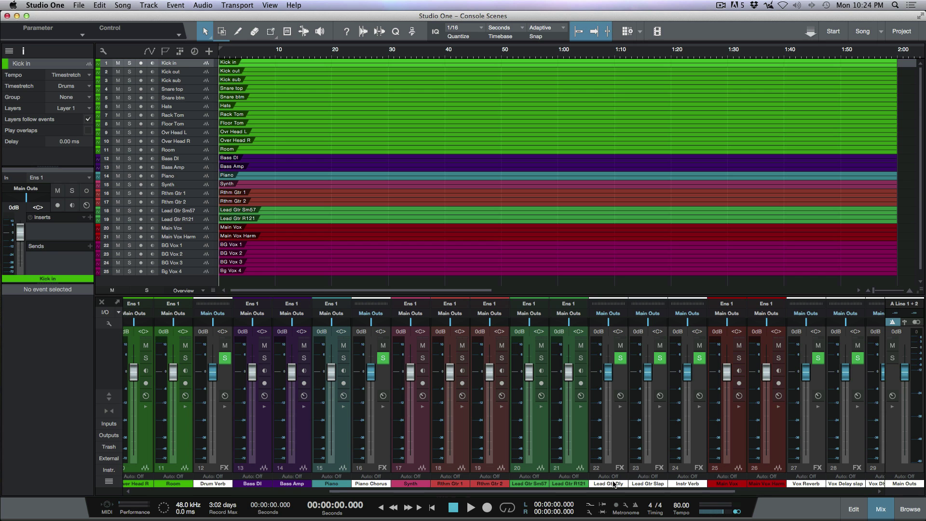
{"action": "scroll", "coordinate": [655, 485], "scroll_direction": "right", "scroll_amount": 1}
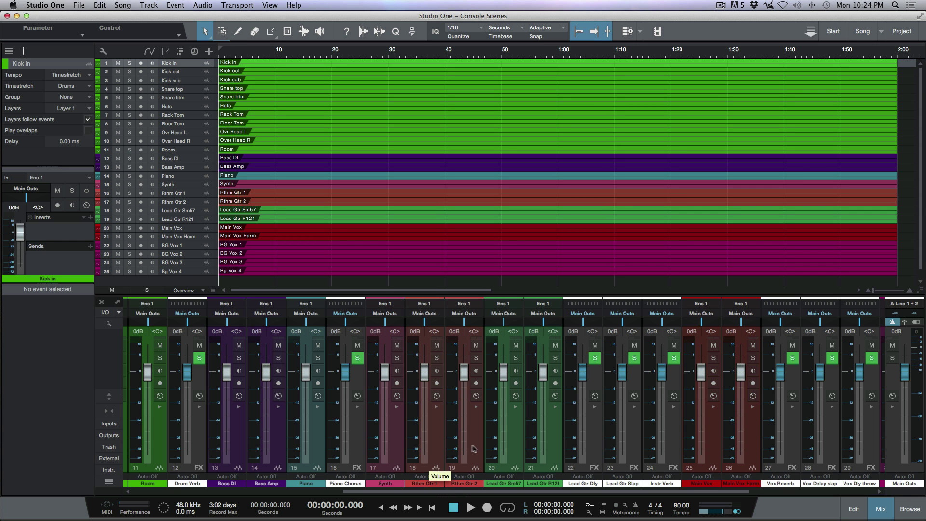
{"action": "scroll", "coordinate": [475, 450], "scroll_direction": "right", "scroll_amount": 5}
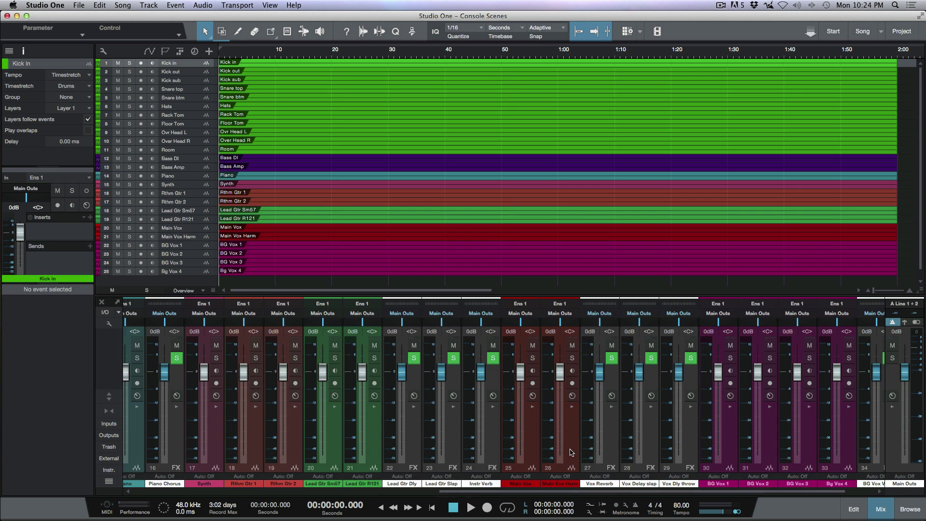
{"action": "scroll", "coordinate": [502, 452], "scroll_direction": "right", "scroll_amount": 1}
{"action": "scroll", "coordinate": [539, 454], "scroll_direction": "right", "scroll_amount": 1}
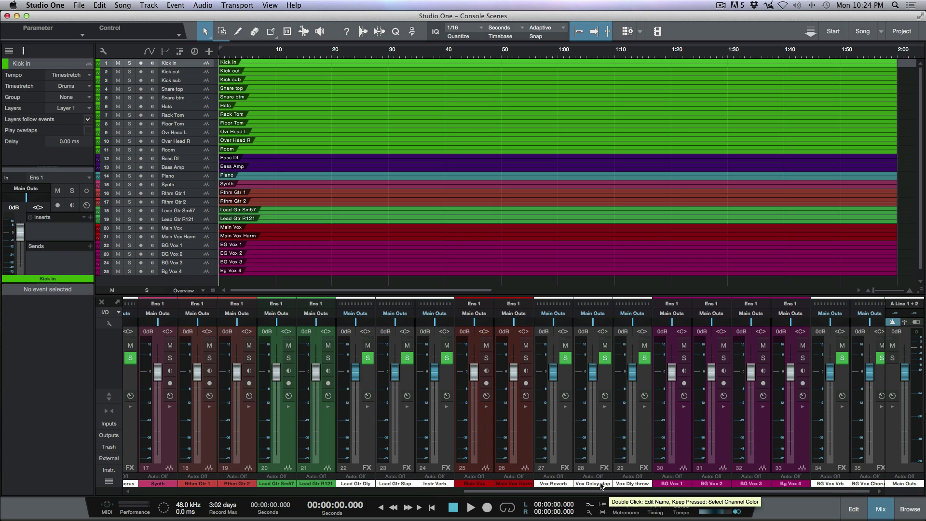
{"action": "scroll", "coordinate": [605, 485], "scroll_direction": "right", "scroll_amount": 1}
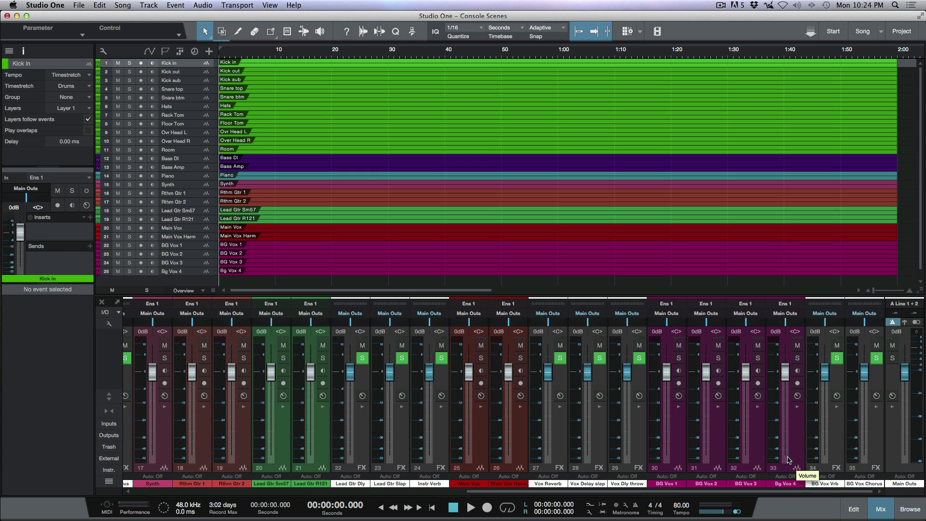
{"action": "scroll", "coordinate": [813, 466], "scroll_direction": "left", "scroll_amount": 1}
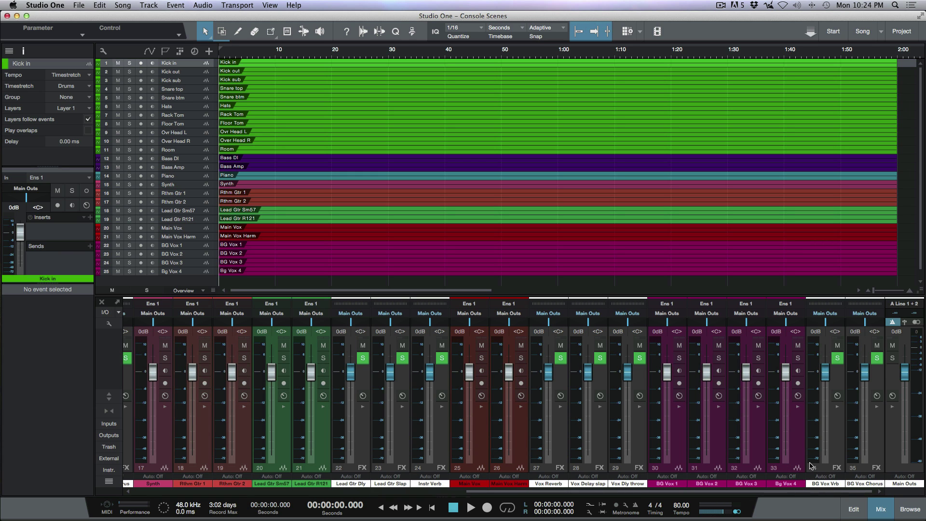
{"action": "scroll", "coordinate": [834, 459], "scroll_direction": "right", "scroll_amount": 1}
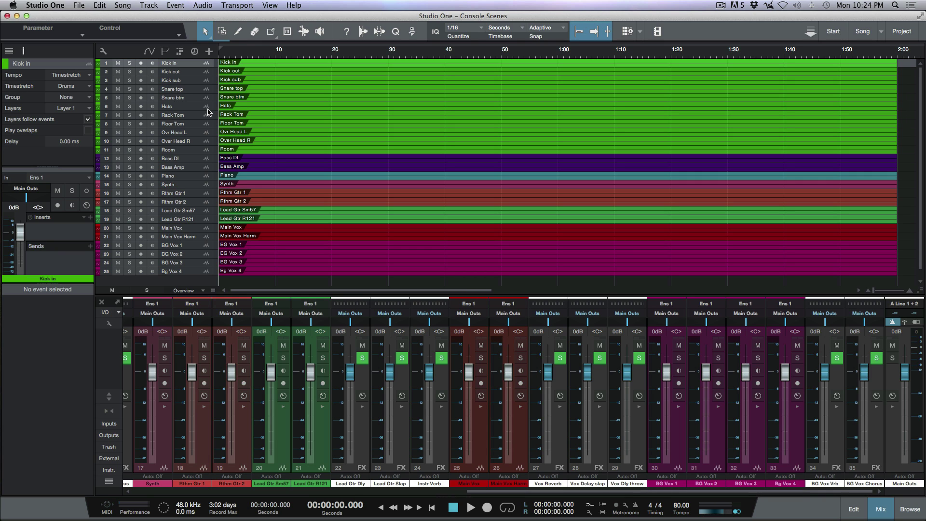
Show the channel list and hide all FX channels from the console.
{"action": "left_click", "coordinate": [109, 481]}
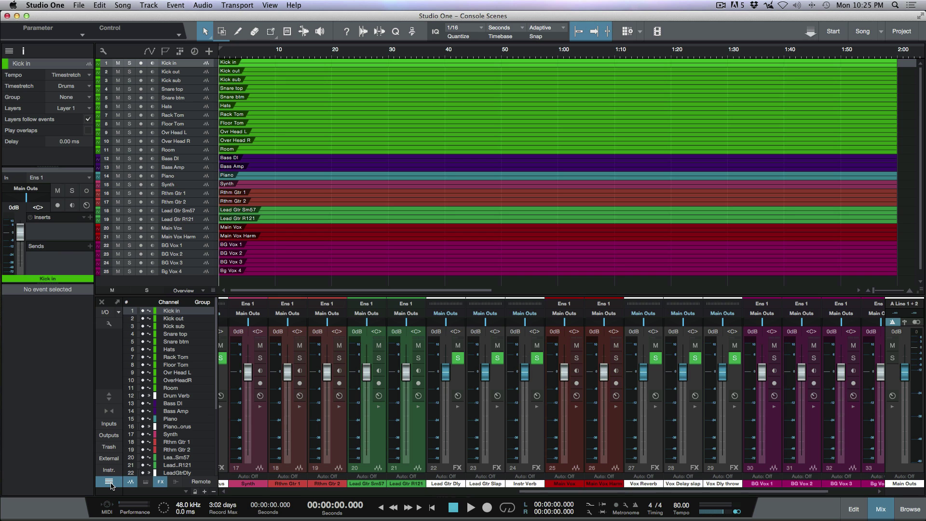
{"action": "left_click", "coordinate": [161, 483]}
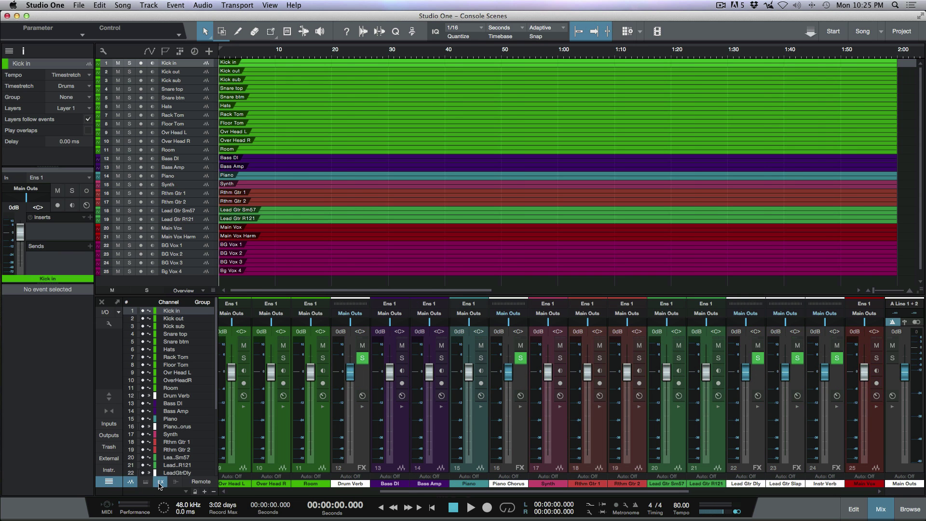
{"action": "left_click", "coordinate": [161, 484]}
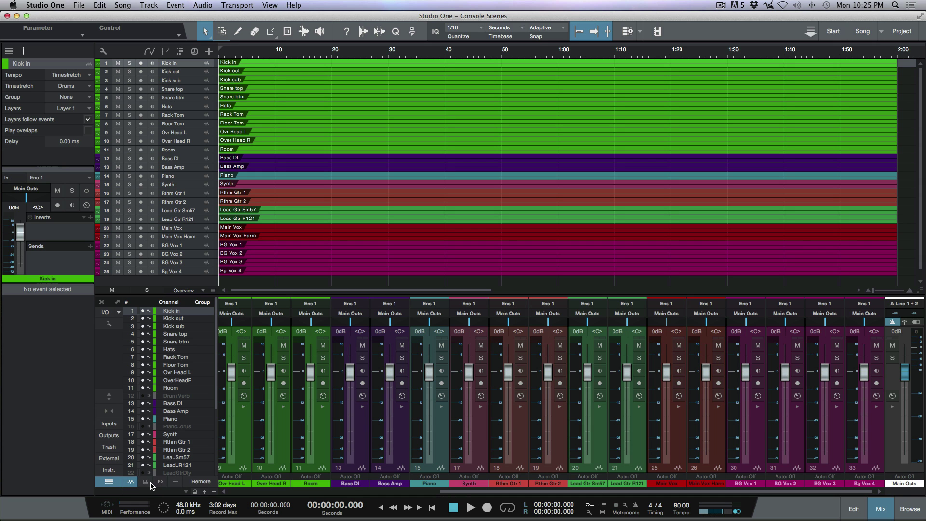
Isolate the FX channels by hiding all audio tracks, and show both channel types again.
{"action": "left_click", "coordinate": [130, 482]}
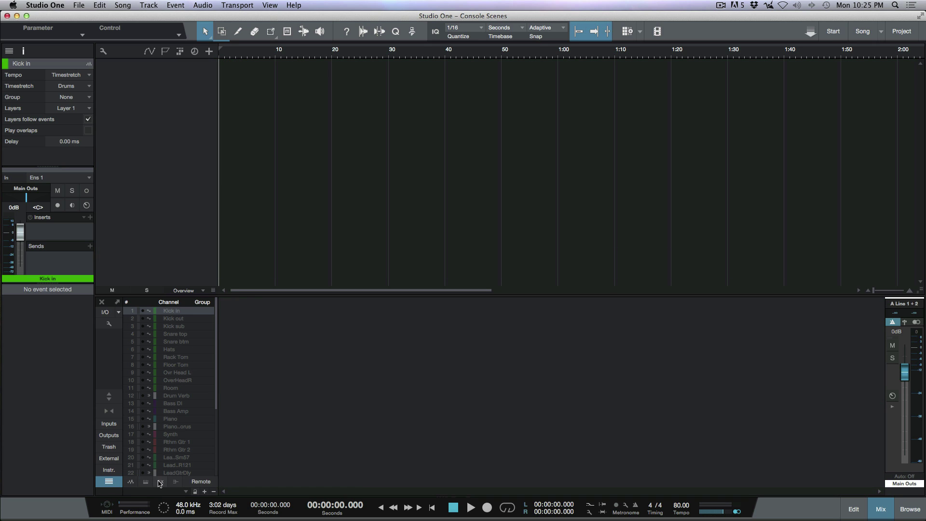
{"action": "left_click", "coordinate": [161, 482]}
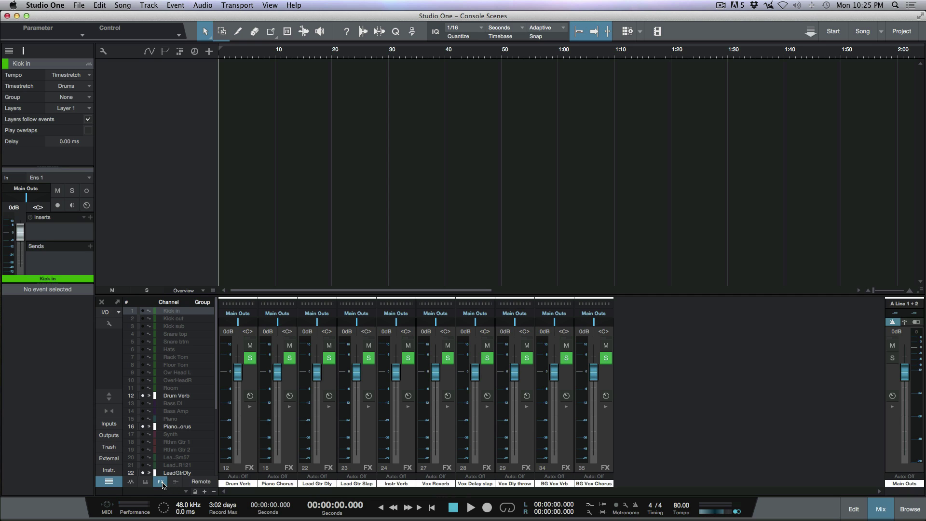
{"action": "left_click", "coordinate": [161, 482]}
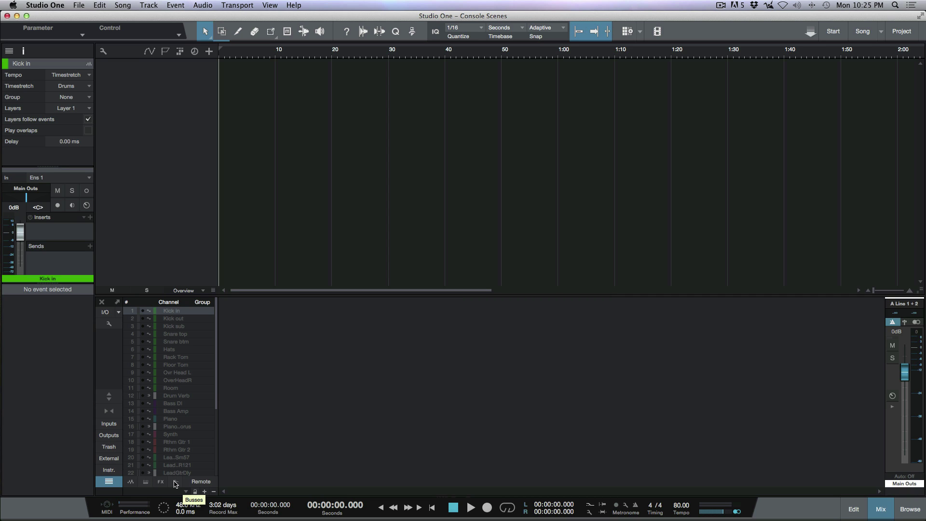
{"action": "left_click", "coordinate": [131, 482]}
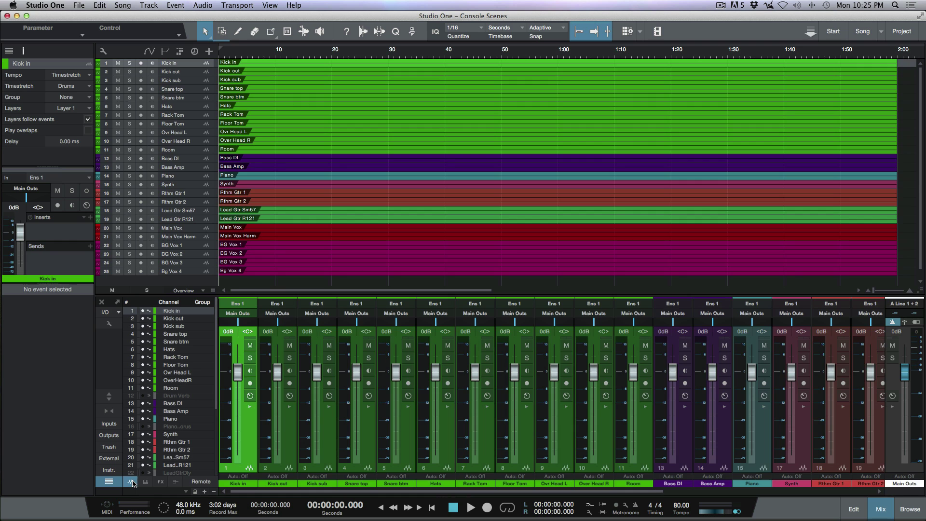
{"action": "left_click", "coordinate": [161, 482]}
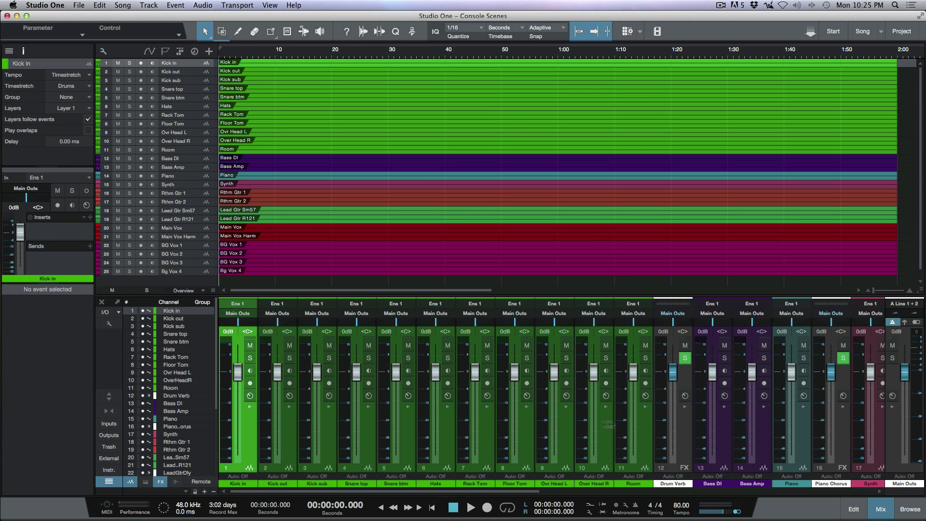
Store the console with all channels shown as a scene named "~All Tracks".
{"action": "scroll", "coordinate": [640, 426], "scroll_direction": "right", "scroll_amount": 5}
{"action": "scroll", "coordinate": [639, 426], "scroll_direction": "right", "scroll_amount": 4}
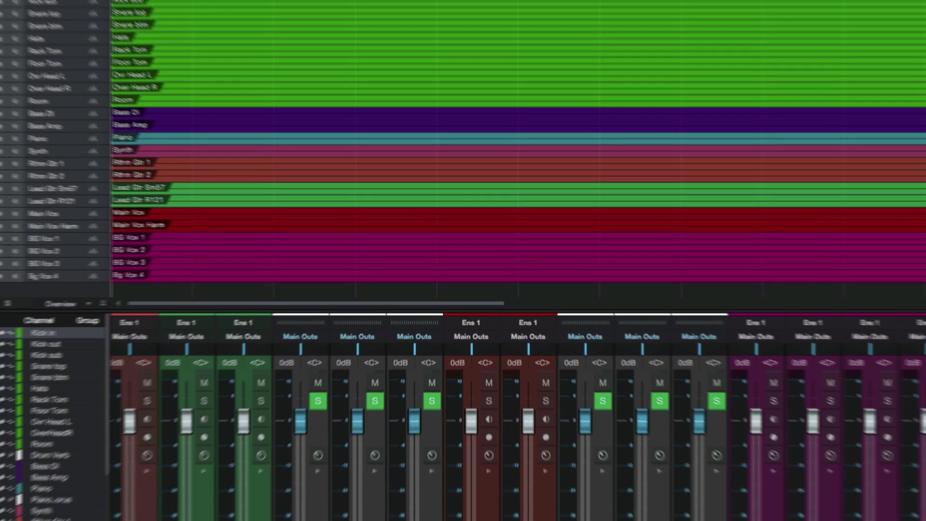
{"action": "left_click", "coordinate": [205, 495]}
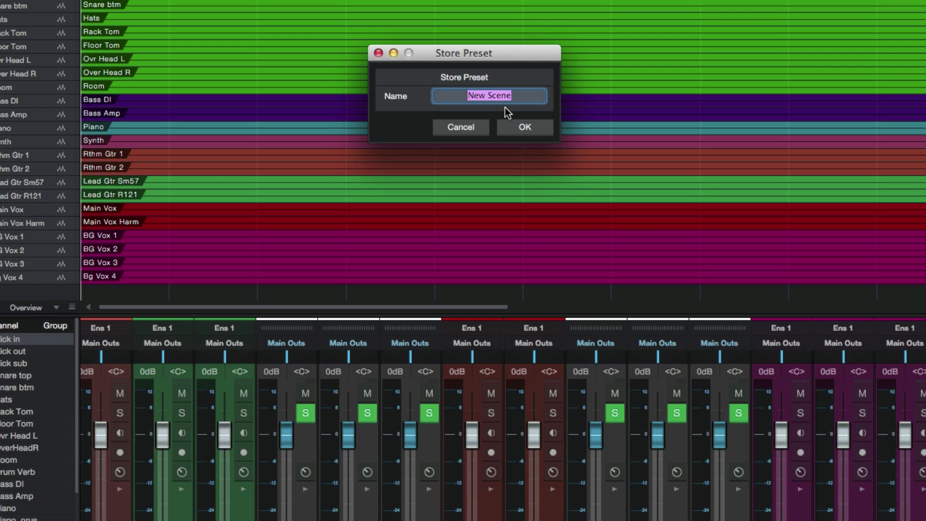
{"action": "type", "text": "~A"}
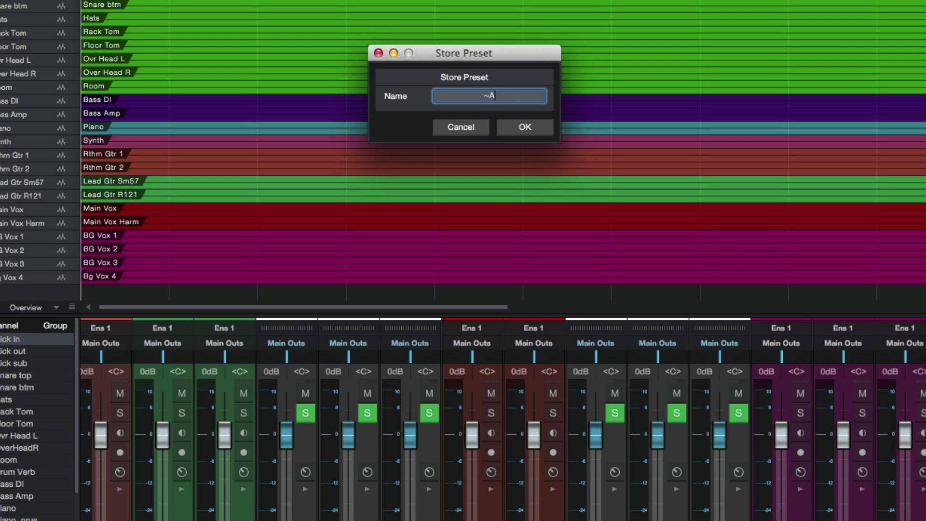
{"action": "type", "text": "ll Tracks"}
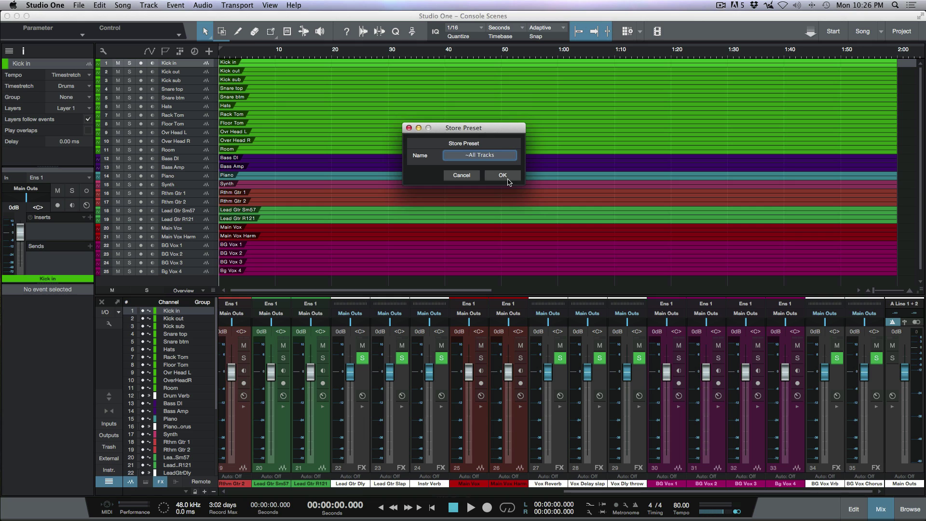
{"action": "left_click", "coordinate": [502, 175]}
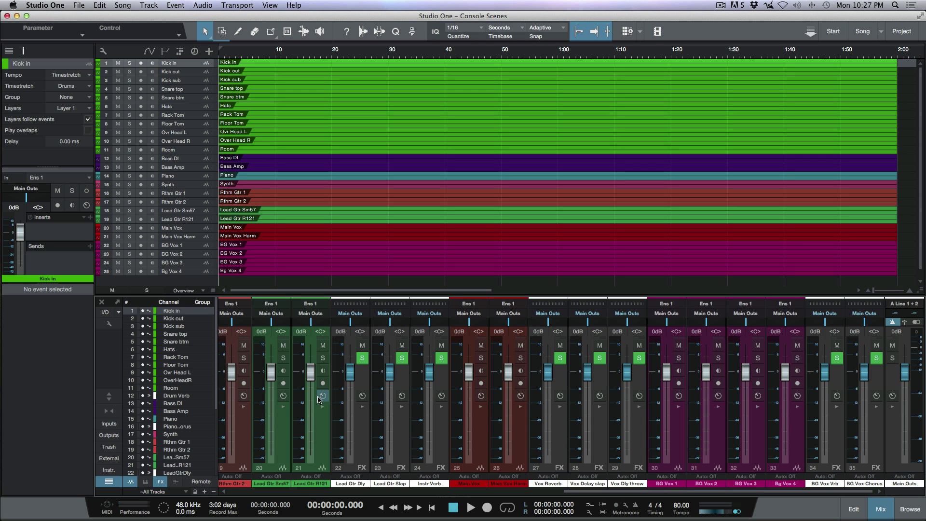
Hide every channel from Bass DI through the BG vocal FX channels, leaving only the drum channels and Drum Verb.
{"action": "scroll", "coordinate": [319, 399], "scroll_direction": "left", "scroll_amount": 10}
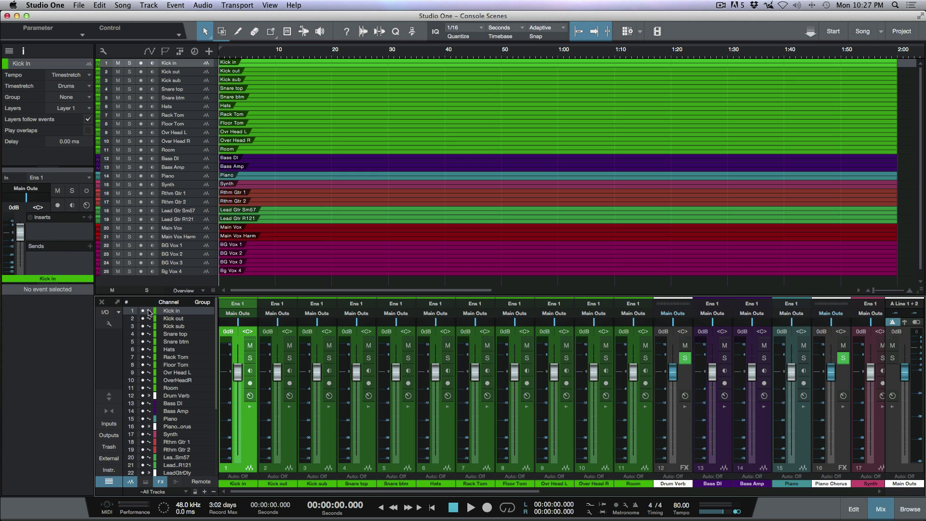
{"action": "left_click", "coordinate": [143, 404]}
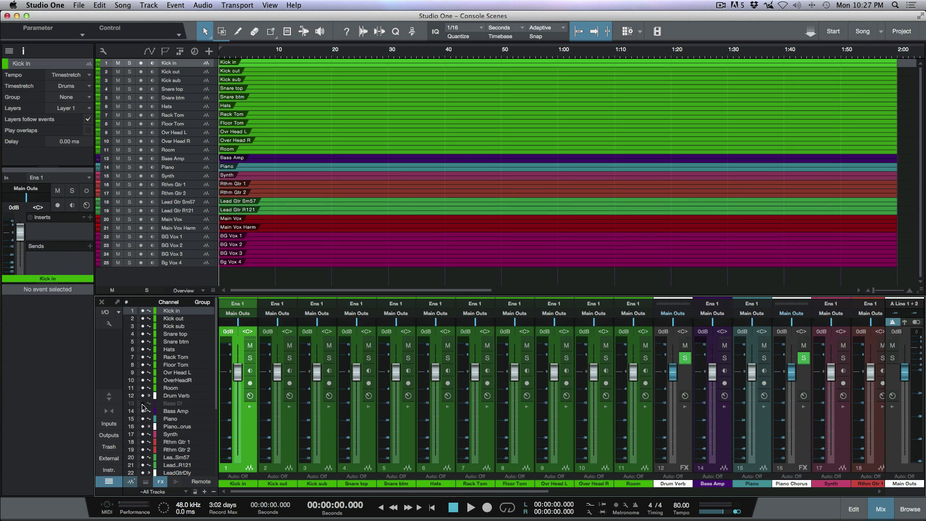
{"action": "left_click_drag", "start_coordinate": [143, 411], "coordinate": [143, 519]}
{"action": "scroll", "coordinate": [173, 414], "scroll_direction": "down", "scroll_amount": 5}
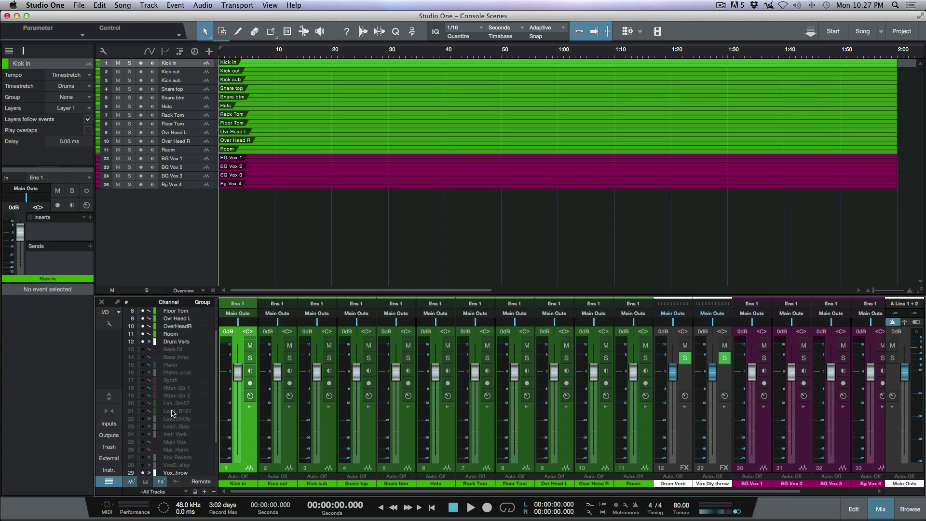
{"action": "left_click_drag", "start_coordinate": [146, 431], "coordinate": [143, 485]}
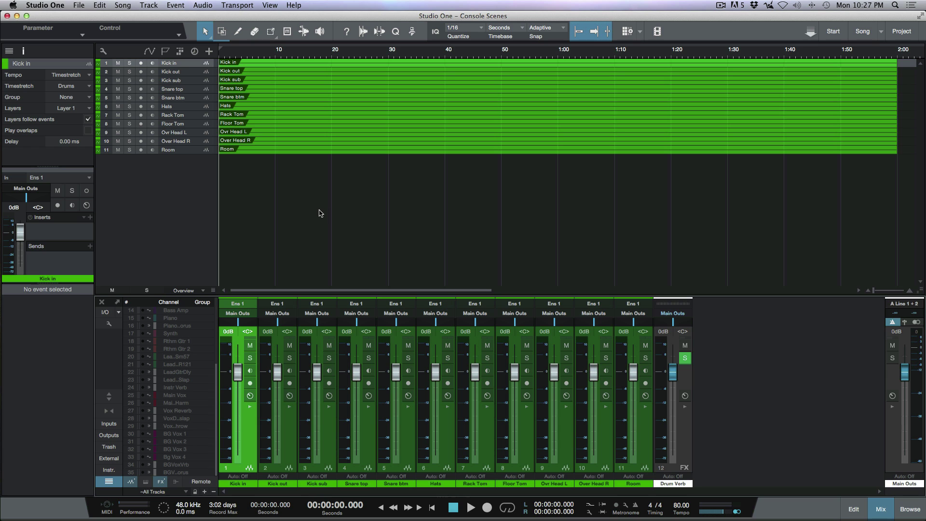
Store the current drum channels and Drum Verb view as a scene named "Drums & FX" and lock that scene.
{"action": "key", "text": "ctrl+a"}
{"action": "key", "text": "z"}
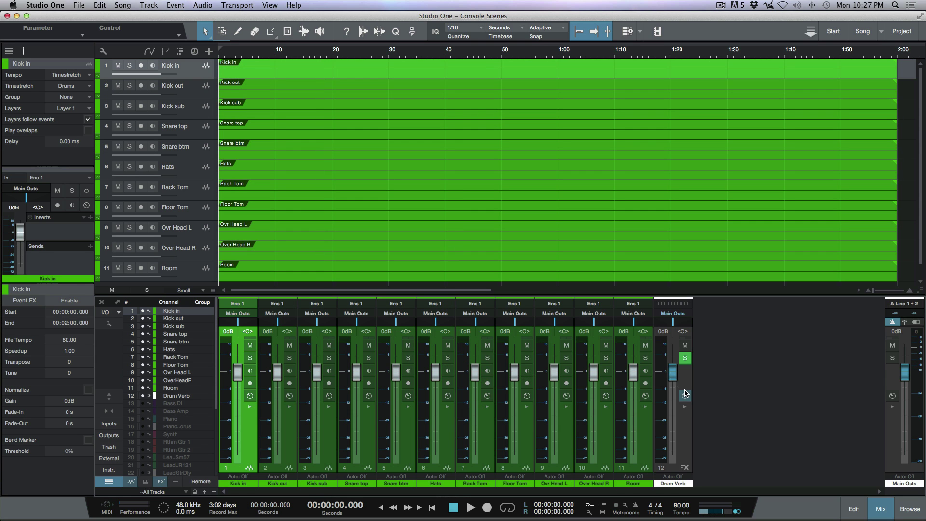
{"action": "left_click", "coordinate": [205, 492]}
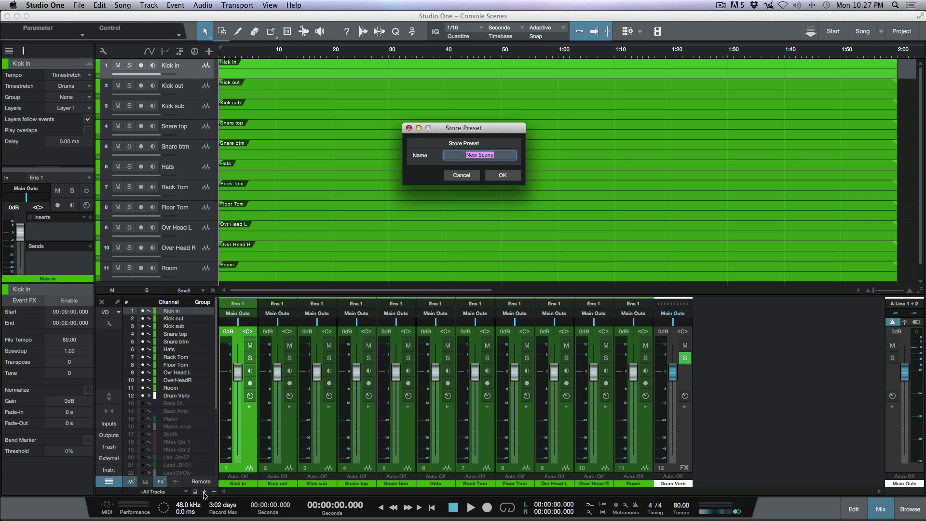
{"action": "type", "text": "Drums & FX"}
{"action": "key", "text": "Return"}
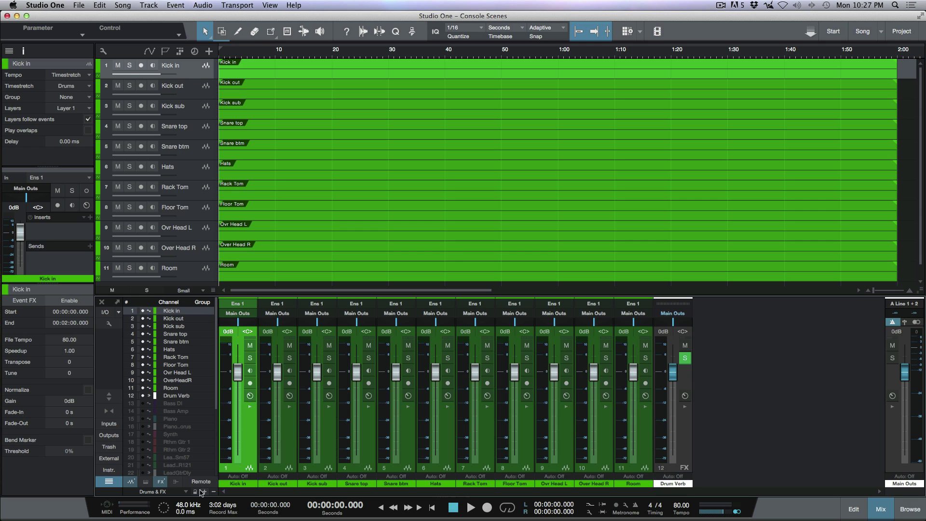
{"action": "left_click", "coordinate": [196, 491]}
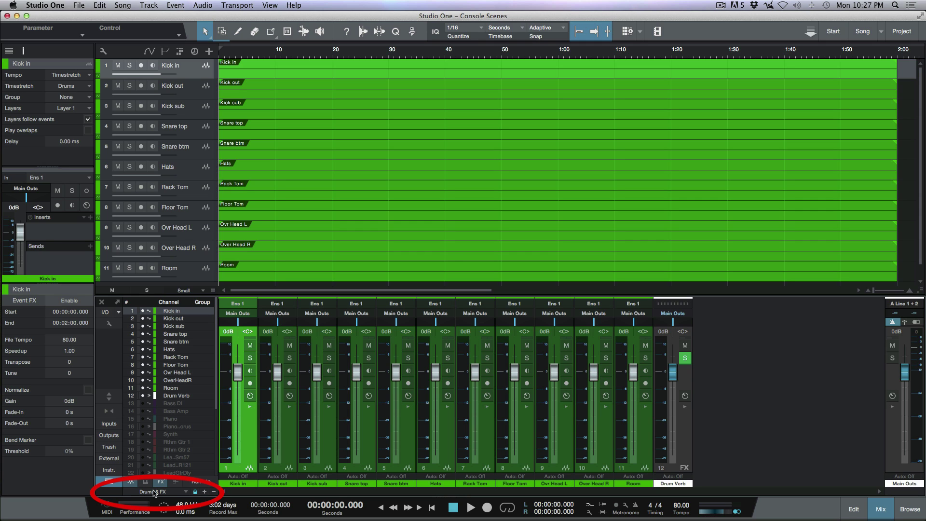
{"action": "left_click", "coordinate": [184, 492]}
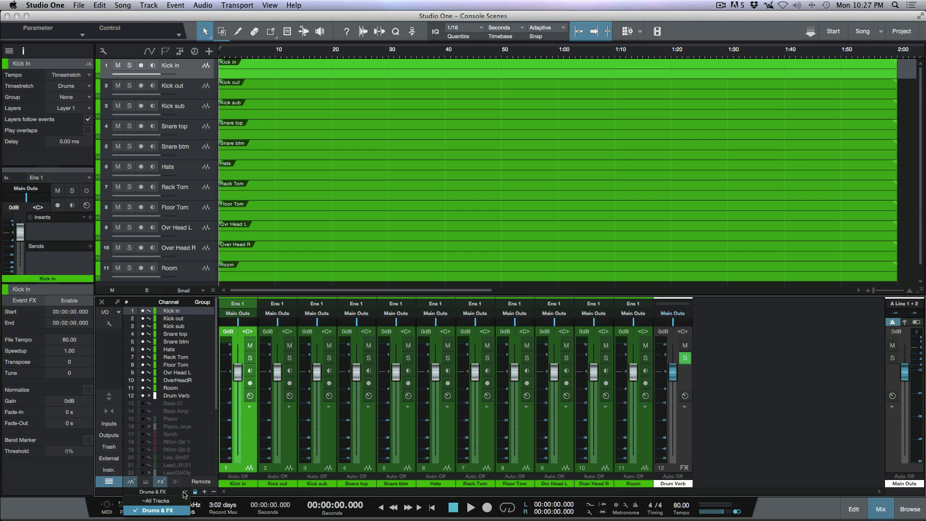
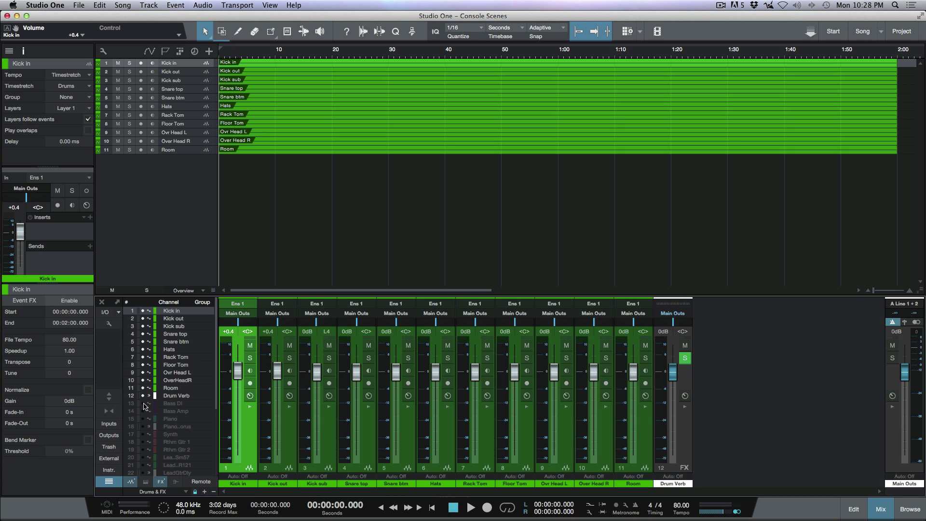
Solo Kick in, Kick out and Kick sub, and show the Bass DI and Bass Amp channels in the console.
{"action": "left_click", "coordinate": [250, 357]}
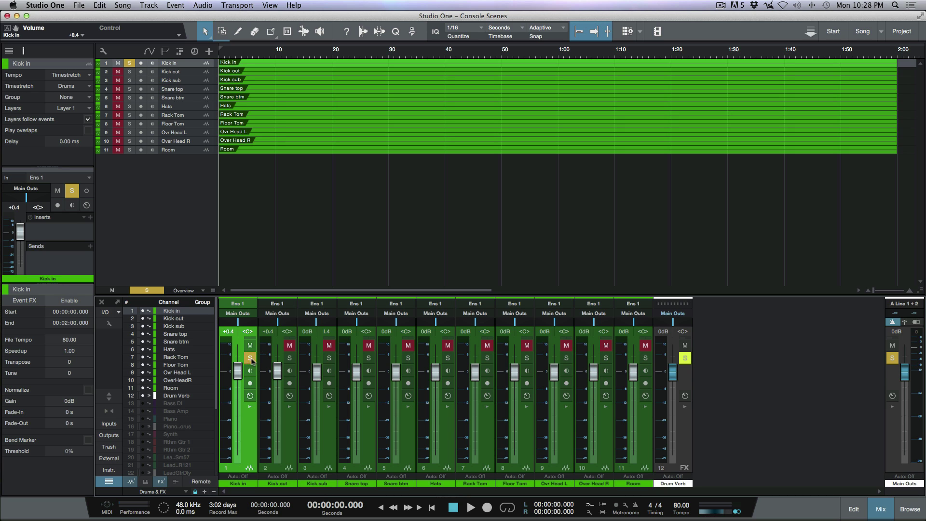
{"action": "left_click", "coordinate": [289, 358]}
{"action": "left_click", "coordinate": [329, 358]}
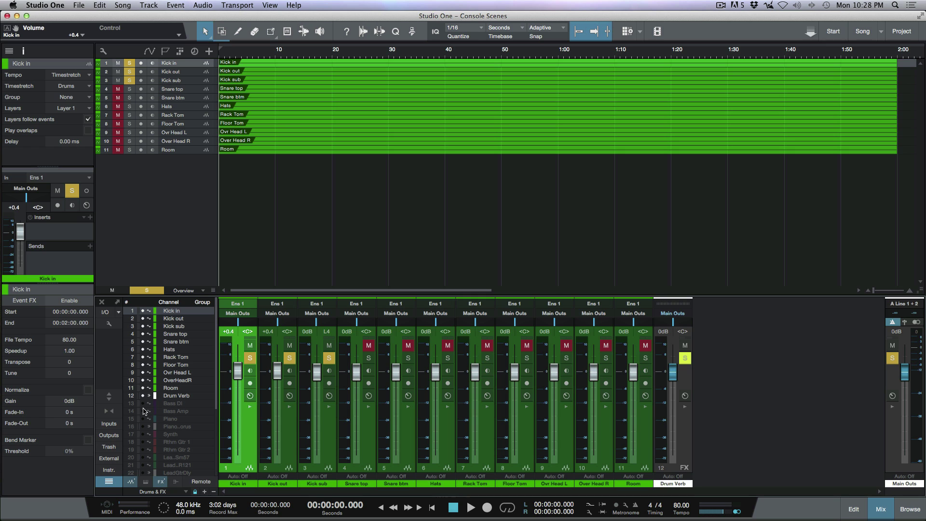
{"action": "left_click", "coordinate": [143, 404]}
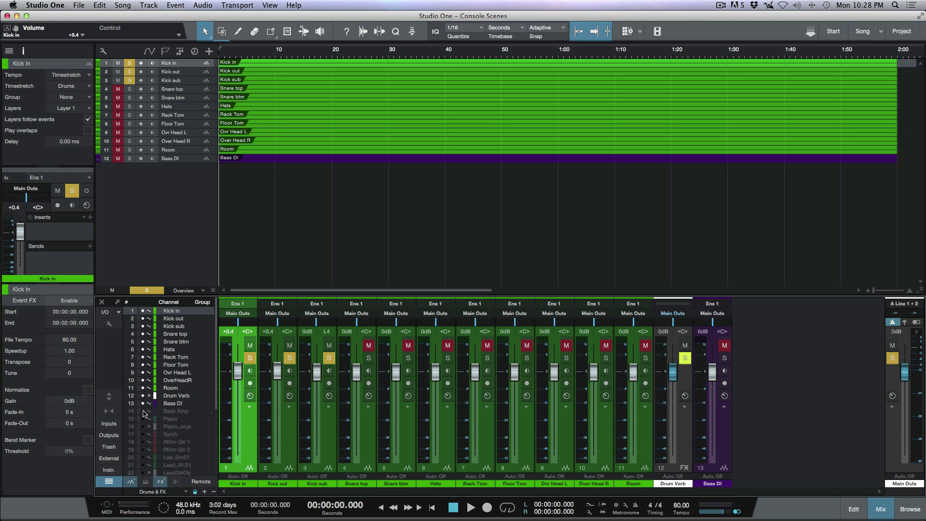
{"action": "left_click", "coordinate": [143, 411]}
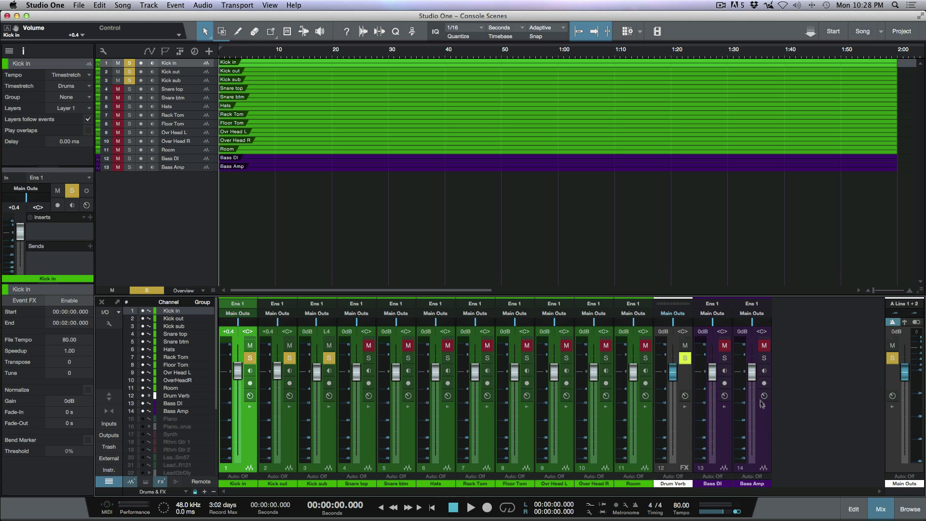
Lower the volume faders to -6.3 dB on Bass Amp, -3.6 on Bass DI, -3.3 on Kick out and -4.4 on Kick sub.
{"action": "left_click_drag", "start_coordinate": [752, 373], "coordinate": [713, 387]}
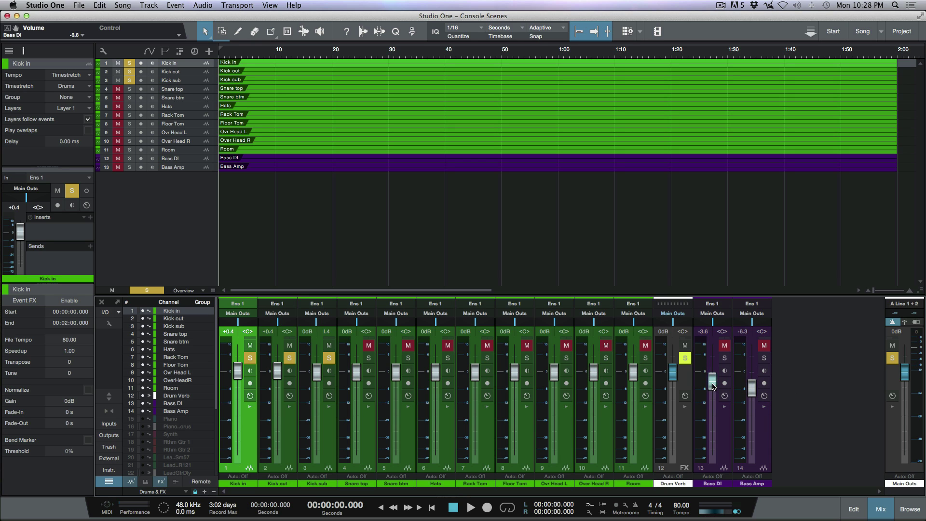
{"action": "left_click_drag", "start_coordinate": [278, 372], "coordinate": [314, 385]}
{"action": "scroll", "coordinate": [288, 434], "scroll_direction": "up", "scroll_amount": 4}
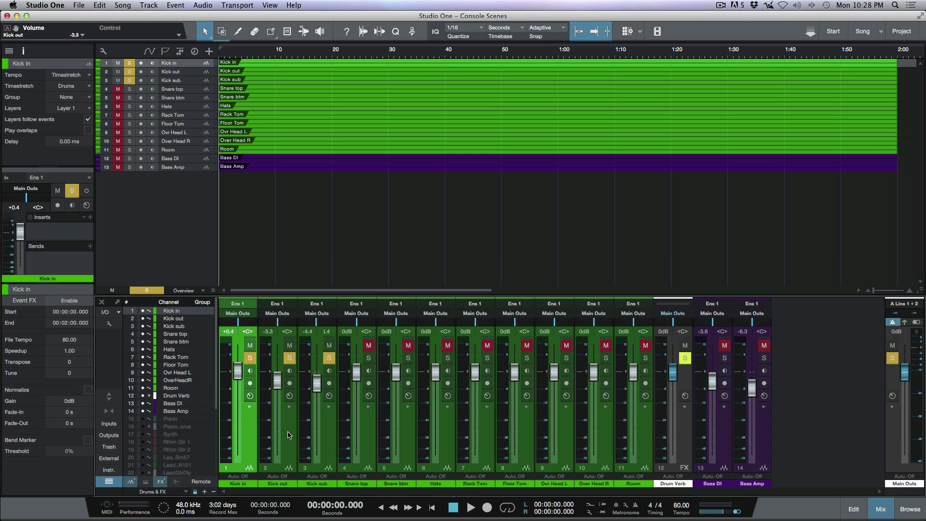
Select the three kick and two bass channels together and lower their volumes as a group, bringing Bass Amp to -7.2 dB.
{"action": "left_click", "coordinate": [289, 436], "text": "shift"}
{"action": "left_click", "coordinate": [330, 431], "text": "shift"}
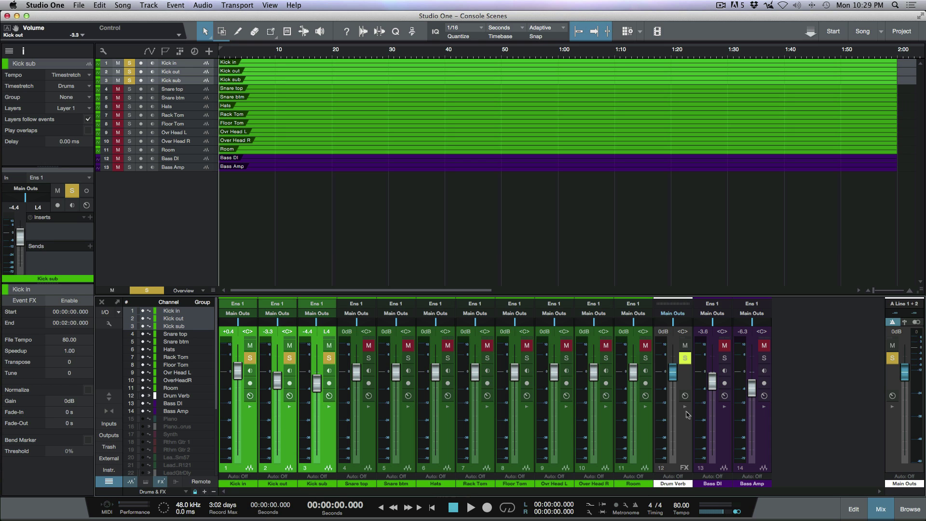
{"action": "left_click", "coordinate": [720, 426], "text": "shift"}
{"action": "left_click", "coordinate": [766, 427], "text": "shift"}
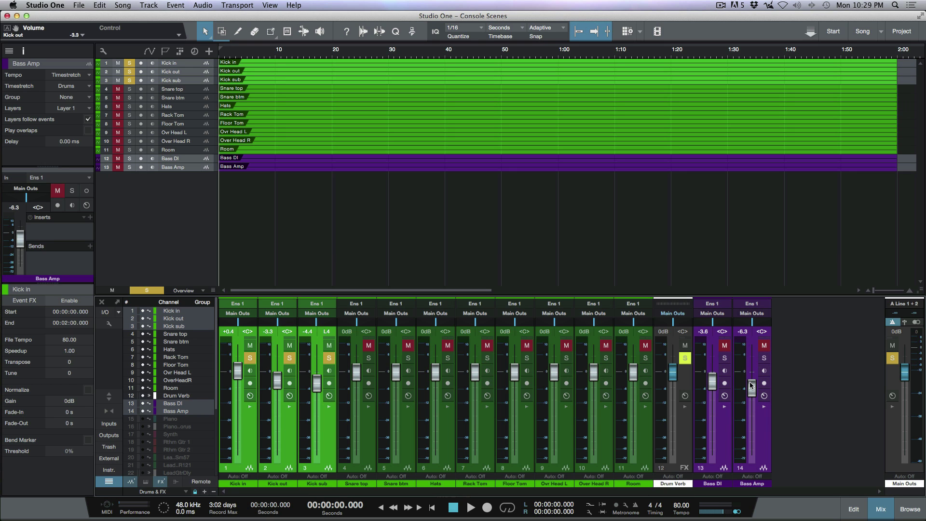
{"action": "left_click_drag", "start_coordinate": [751, 384], "coordinate": [749, 387]}
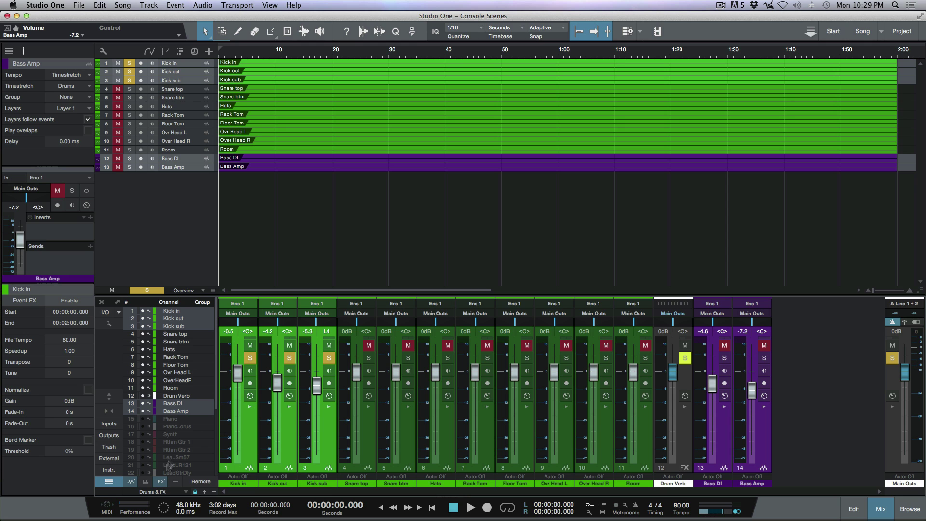
Recall the "~All Tracks" scene and return to the locked "Drums & FX" scene to check its stored channels.
{"action": "left_click", "coordinate": [186, 492]}
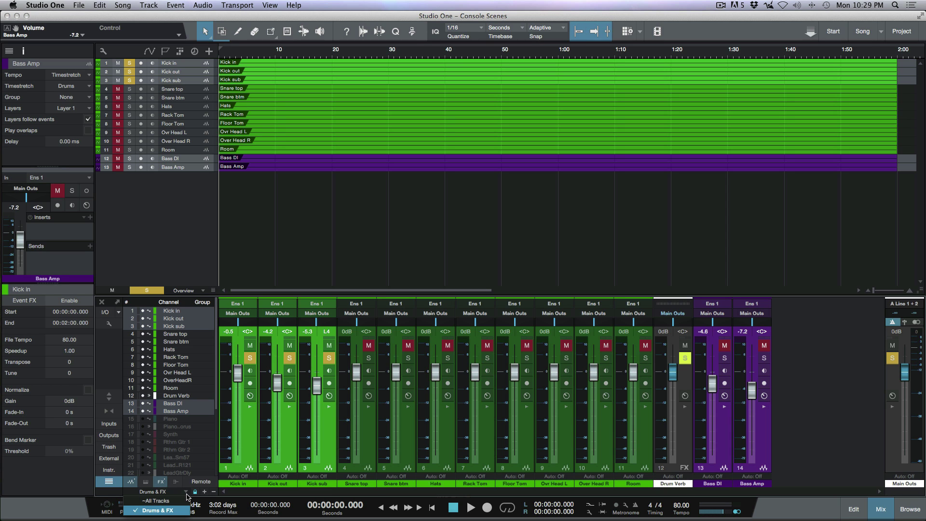
{"action": "left_click", "coordinate": [174, 502]}
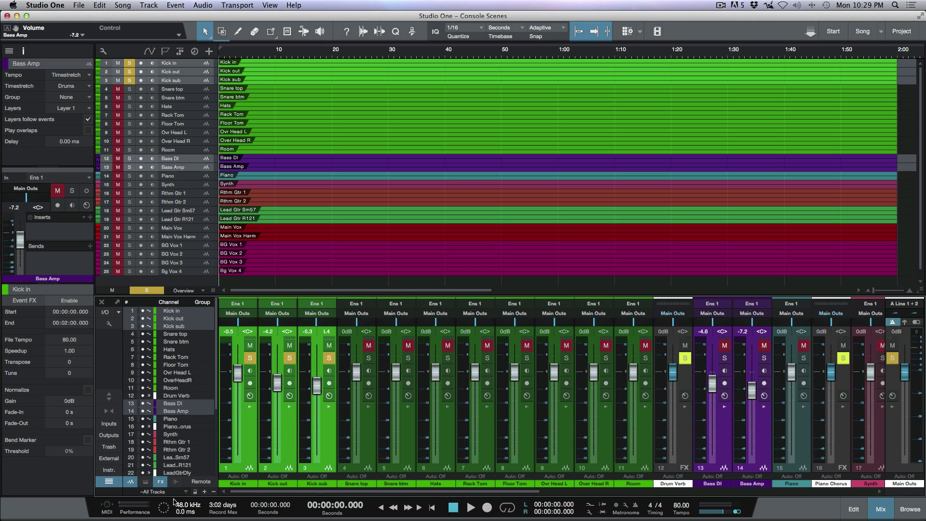
{"action": "left_click", "coordinate": [186, 493]}
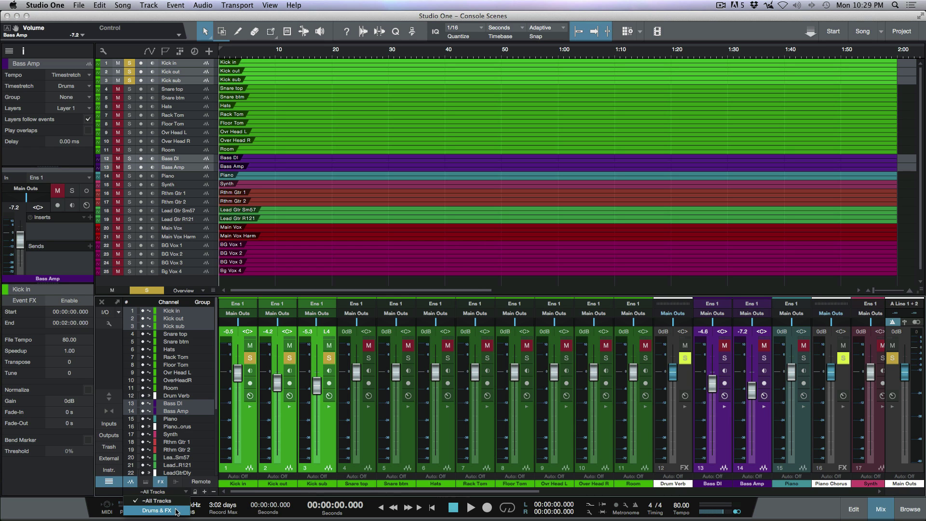
{"action": "left_click", "coordinate": [176, 511]}
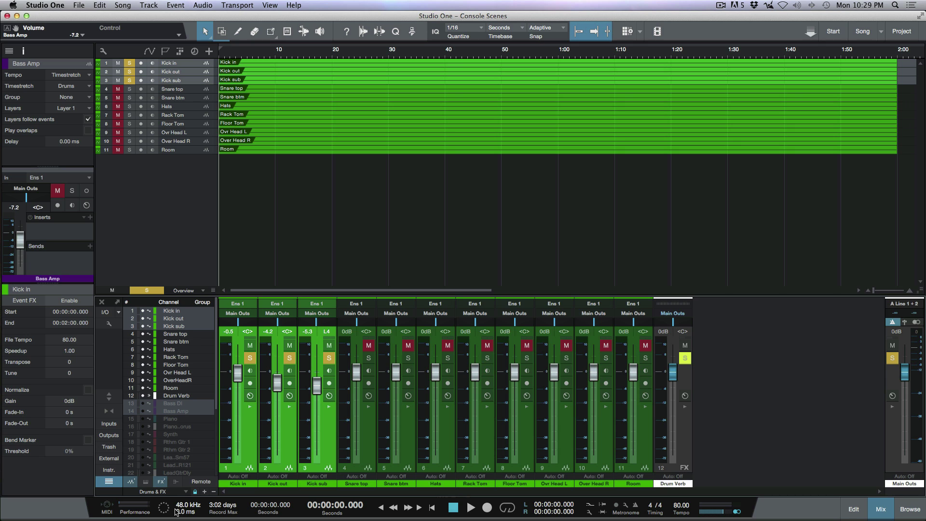
Update the "Drums & FX" scene to include Bass DI and Bass Amp, and recall the "~All Tracks" scene.
{"action": "left_click", "coordinate": [195, 492]}
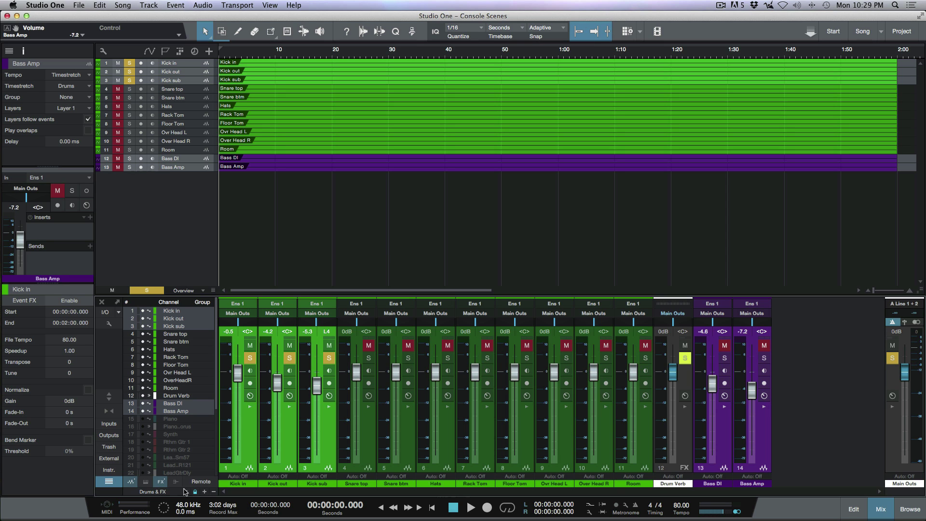
{"action": "left_click", "coordinate": [185, 492]}
{"action": "left_click", "coordinate": [173, 503]}
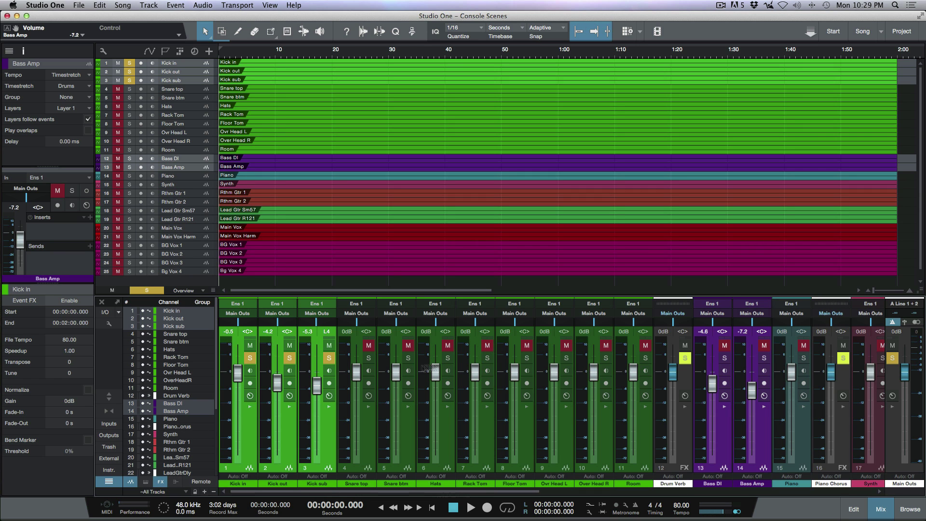
Clear all solos and hide every channel except Rthm Gtr 1 through Instr Verb, leaving only the guitars and their effects.
{"action": "key", "text": "shift+super+s"}
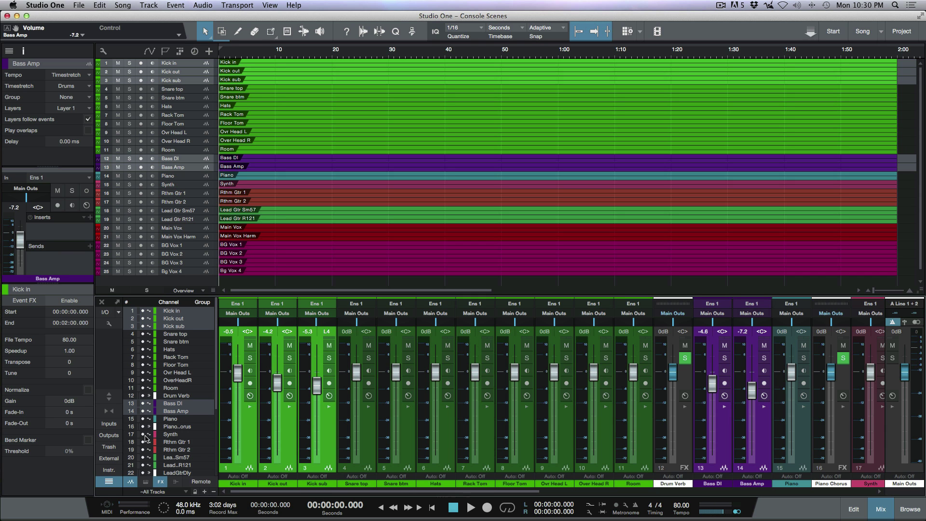
{"action": "left_click_drag", "start_coordinate": [146, 439], "coordinate": [137, 300]}
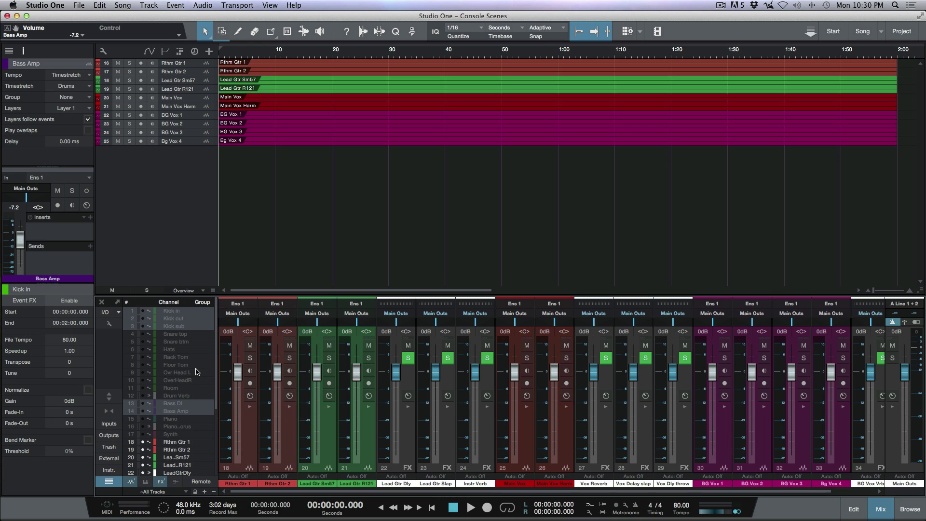
{"action": "scroll", "coordinate": [196, 368], "scroll_direction": "down", "scroll_amount": 4}
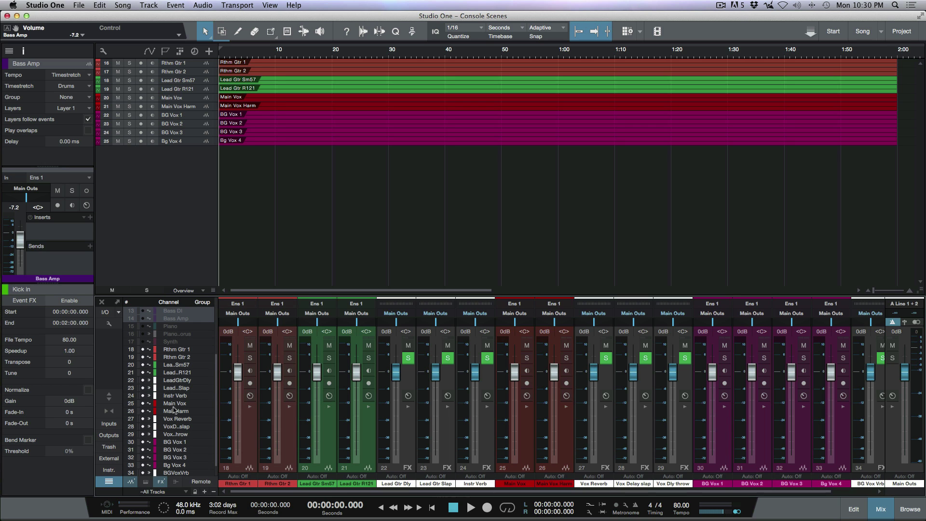
{"action": "left_click_drag", "start_coordinate": [143, 405], "coordinate": [145, 477]}
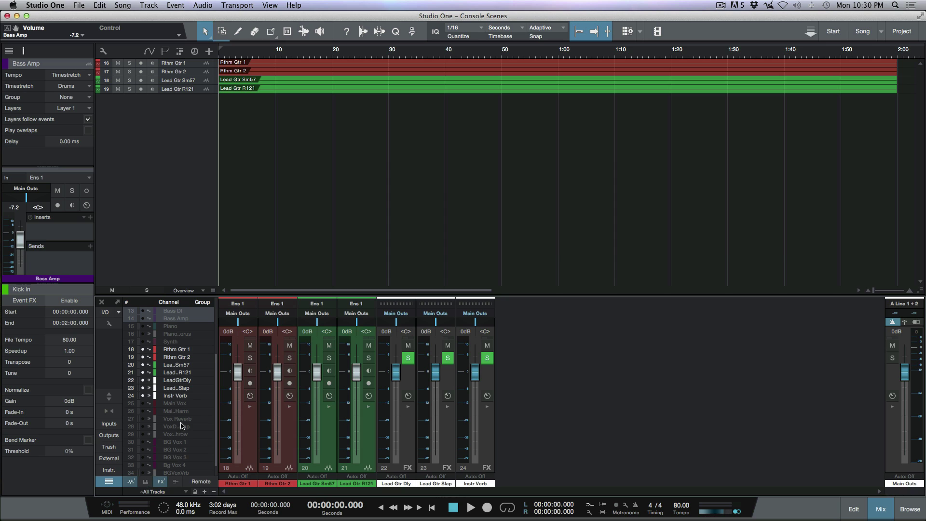
{"action": "scroll", "coordinate": [182, 425], "scroll_direction": "down", "scroll_amount": 1}
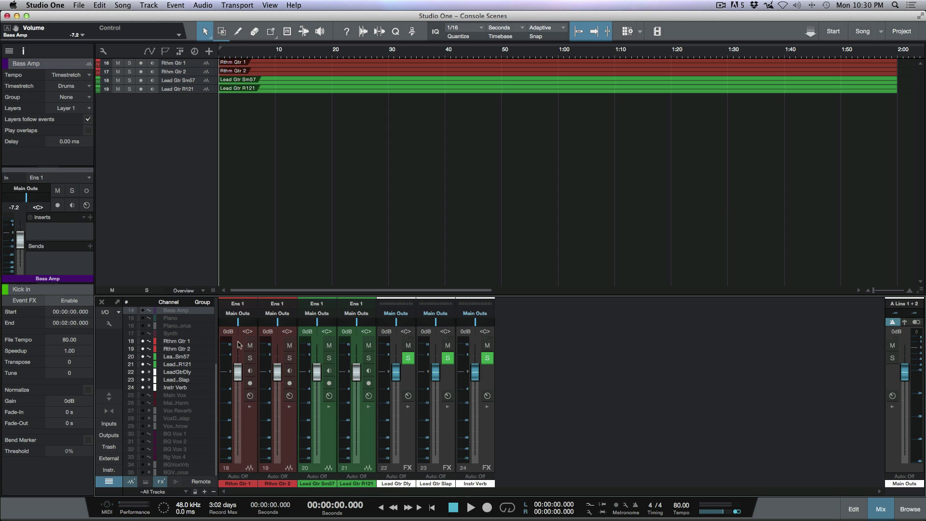
Pan Rthm Gtr 1 hard left and Rthm Gtr 2 hard right, and lower Lead Gtr Sm57 to -4.0 dB and Lead Gtr R121 to -9.6 dB.
{"action": "left_click_drag", "start_coordinate": [238, 321], "coordinate": [221, 322]}
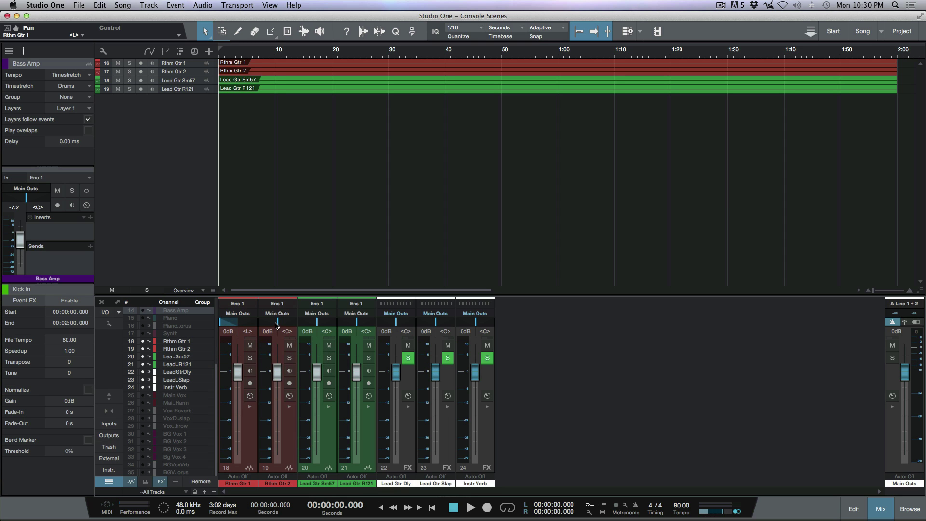
{"action": "left_click_drag", "start_coordinate": [278, 322], "coordinate": [402, 328]}
{"action": "left_click_drag", "start_coordinate": [315, 375], "coordinate": [357, 398]}
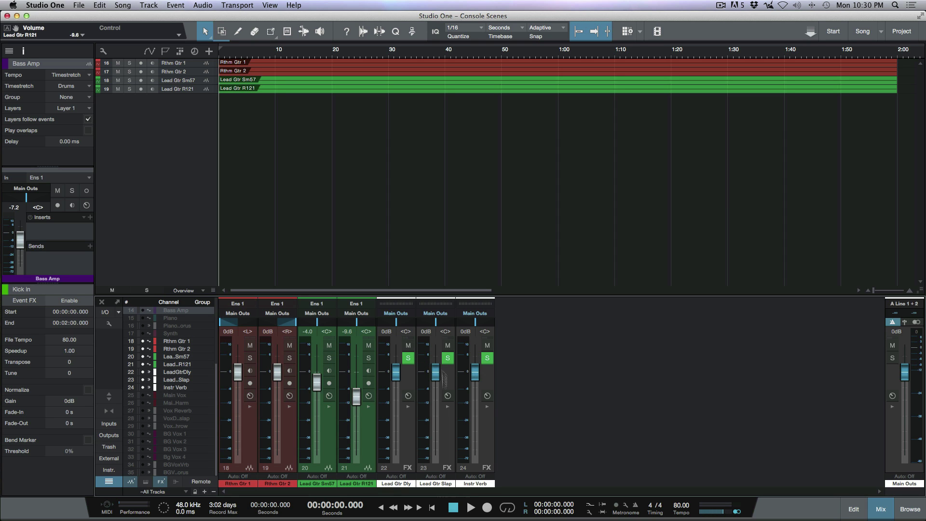
{"action": "left_click", "coordinate": [368, 346]}
Enlarge the guitar tracks to Medium height and store the view as a scene named "Guitars & FX".
{"action": "key", "text": "shift+e"}
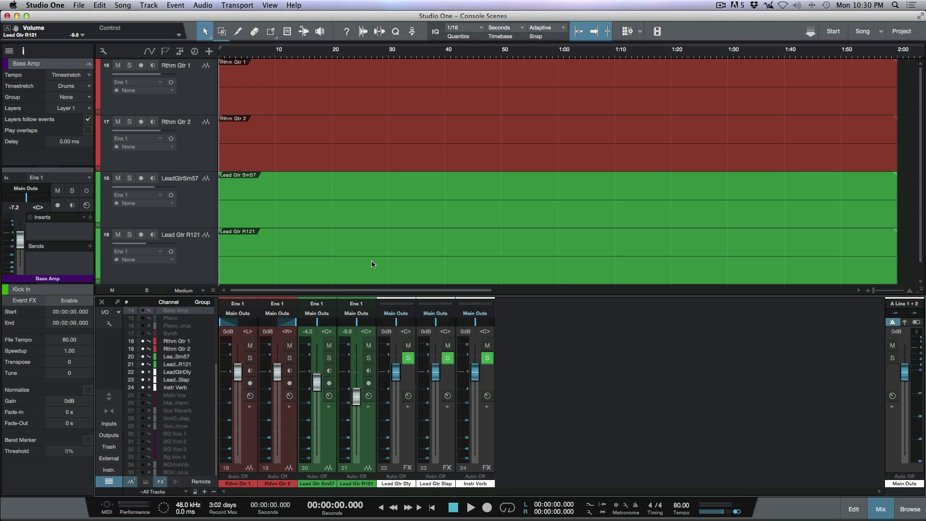
{"action": "left_click", "coordinate": [205, 492]}
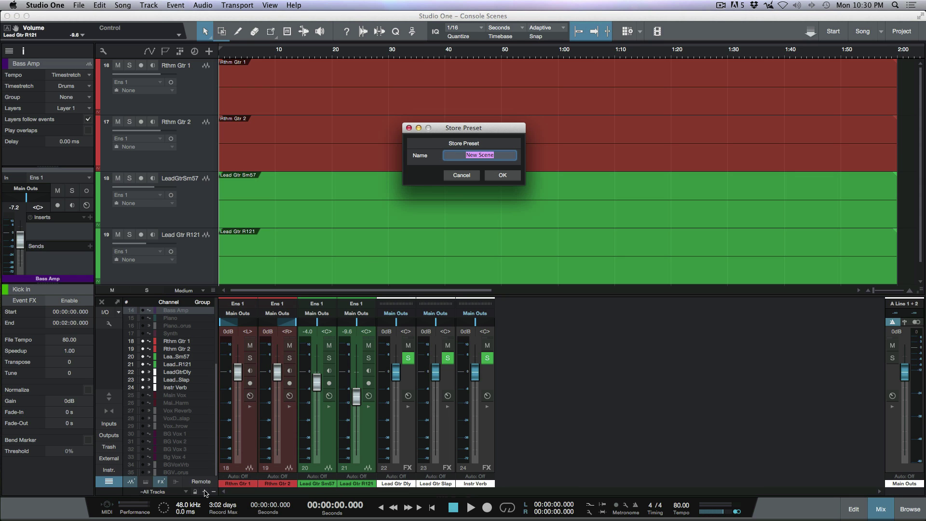
{"action": "type", "text": "Guitars & FX"}
{"action": "key", "text": "Return"}
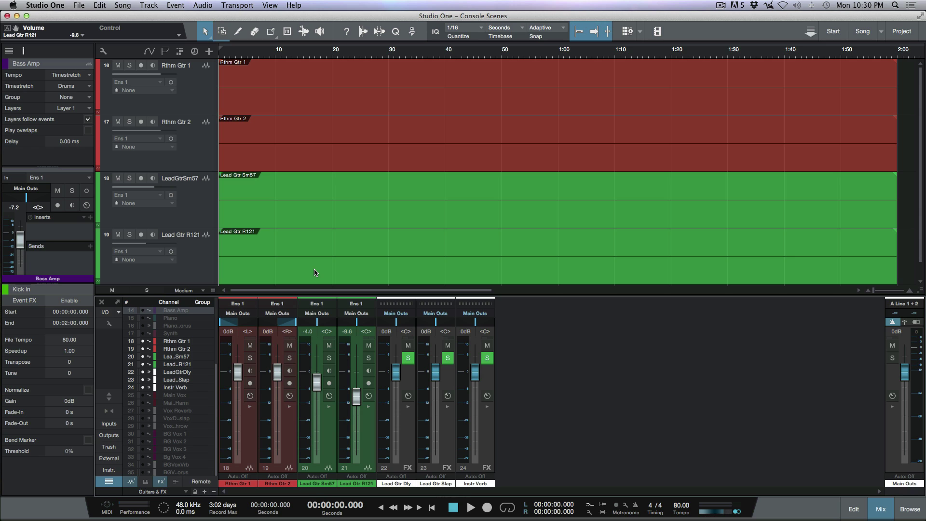
Switch through the stored scenes "~All Tracks", "Drums & FX" and "Guitars & FX", and return to "Drums & FX".
{"action": "left_click", "coordinate": [186, 493]}
{"action": "left_click", "coordinate": [179, 464]}
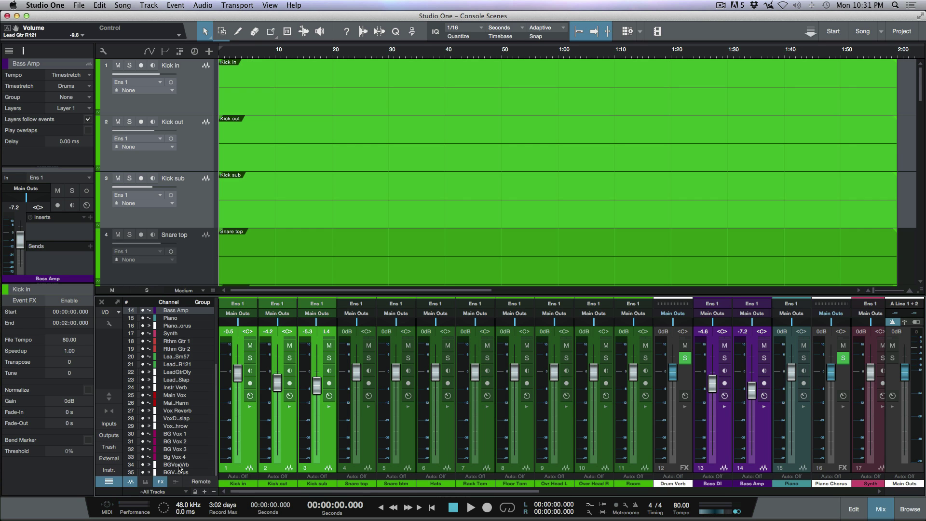
{"action": "left_click", "coordinate": [183, 492]}
{"action": "left_click", "coordinate": [176, 473]}
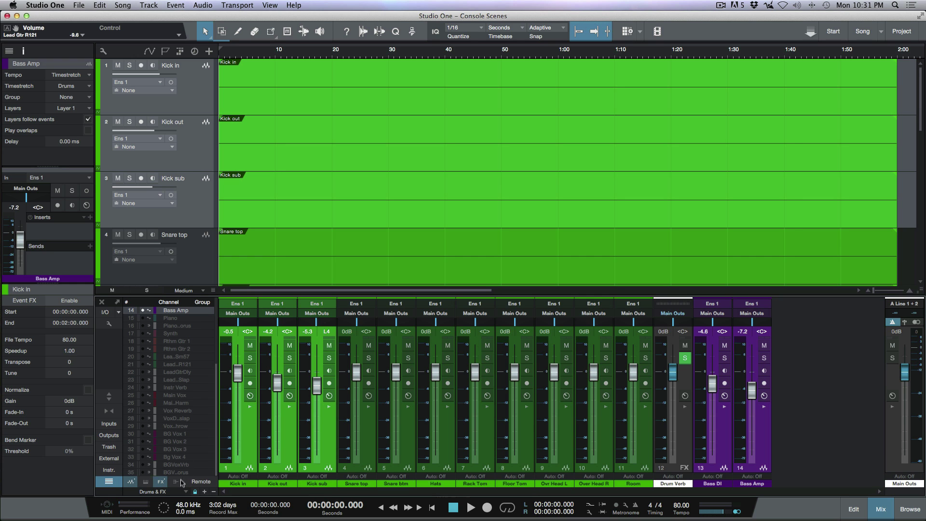
{"action": "left_click", "coordinate": [185, 493]}
{"action": "left_click", "coordinate": [180, 482]}
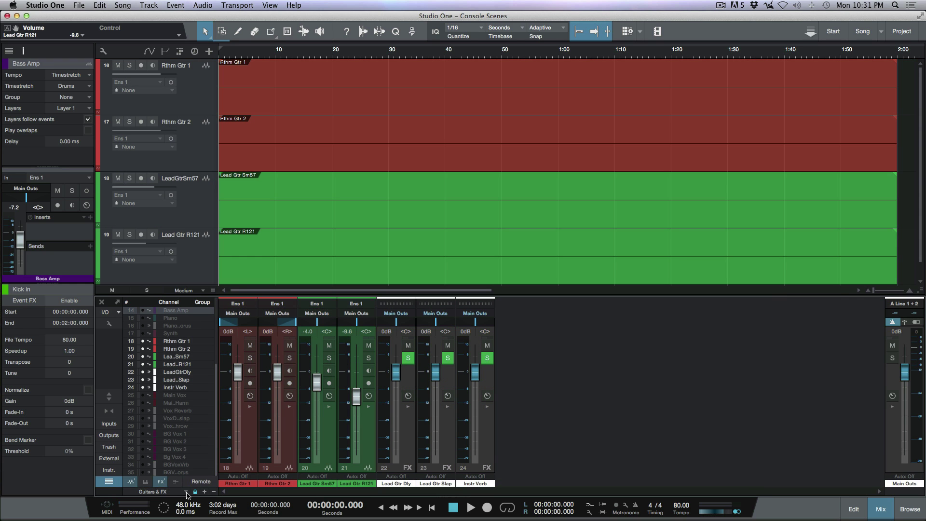
{"action": "left_click", "coordinate": [186, 492]}
{"action": "left_click", "coordinate": [179, 472]}
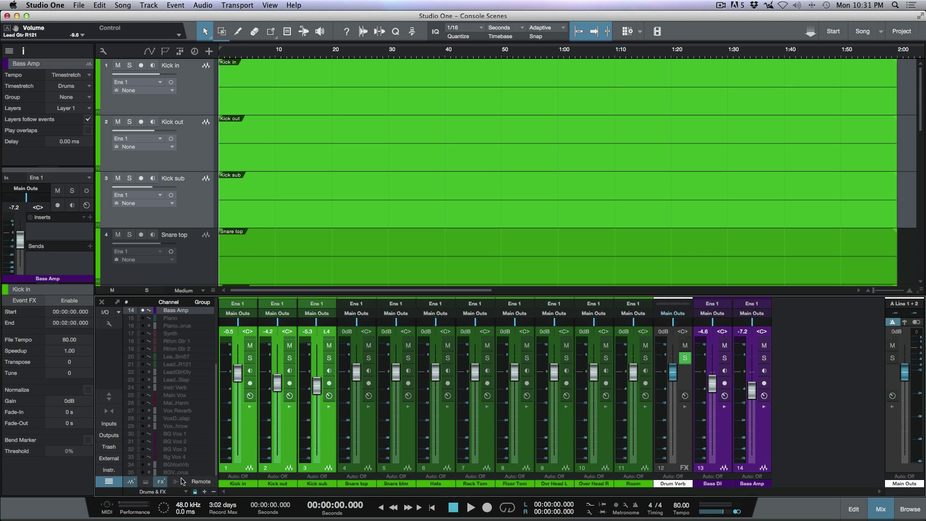
Recall the "Guitars & FX" scene, followed by the "~All Tracks" scene.
{"action": "left_click", "coordinate": [186, 493]}
{"action": "left_click", "coordinate": [178, 483]}
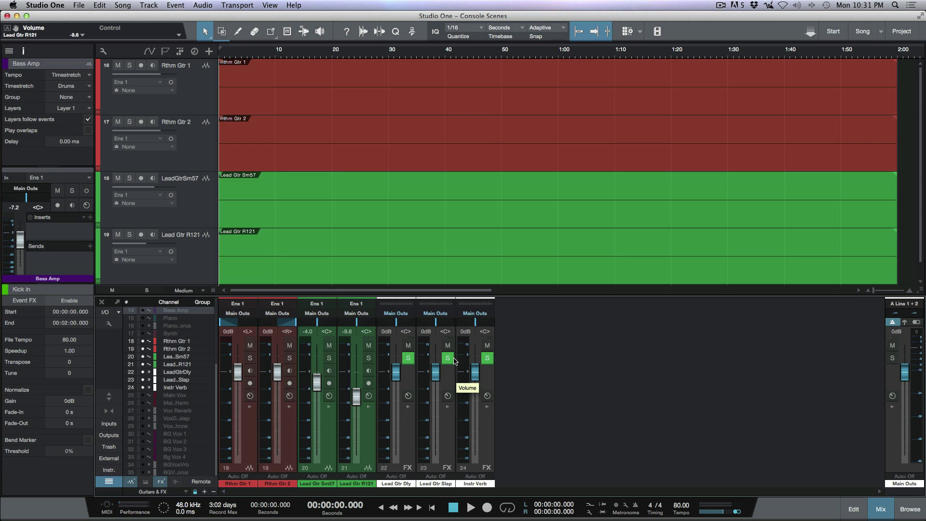
{"action": "left_click", "coordinate": [184, 492]}
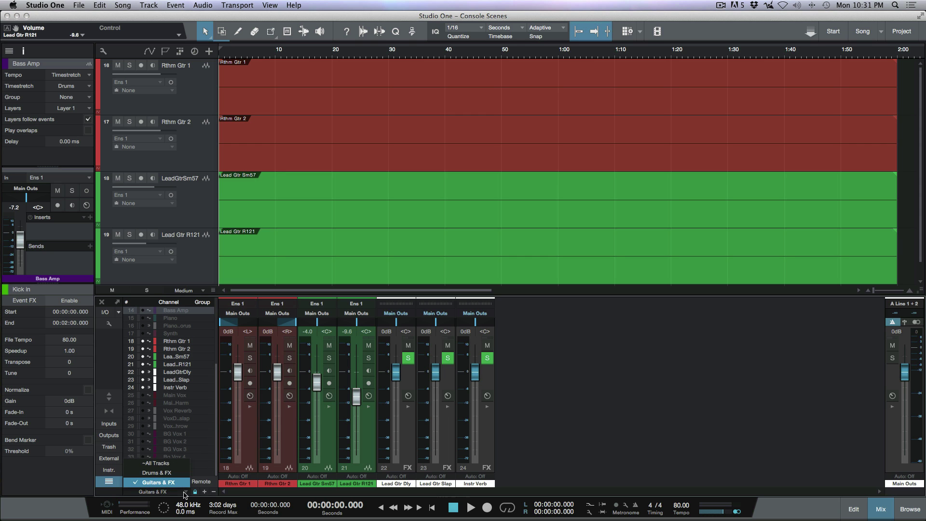
{"action": "left_click", "coordinate": [159, 463]}
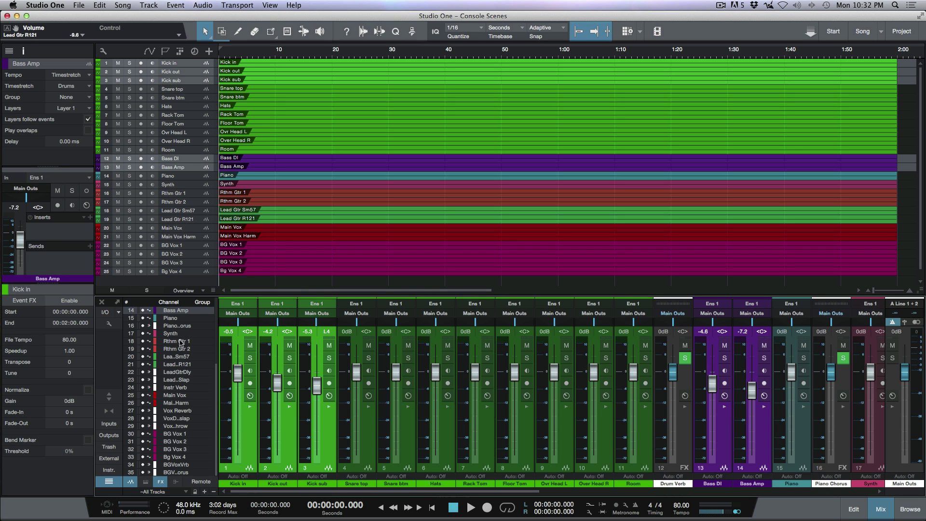
Hide channels Kick in through Instr Verb, leaving only the lead and background vocals and their effects.
{"action": "scroll", "coordinate": [181, 344], "scroll_direction": "up", "scroll_amount": 5}
{"action": "left_click_drag", "start_coordinate": [143, 311], "coordinate": [143, 434]}
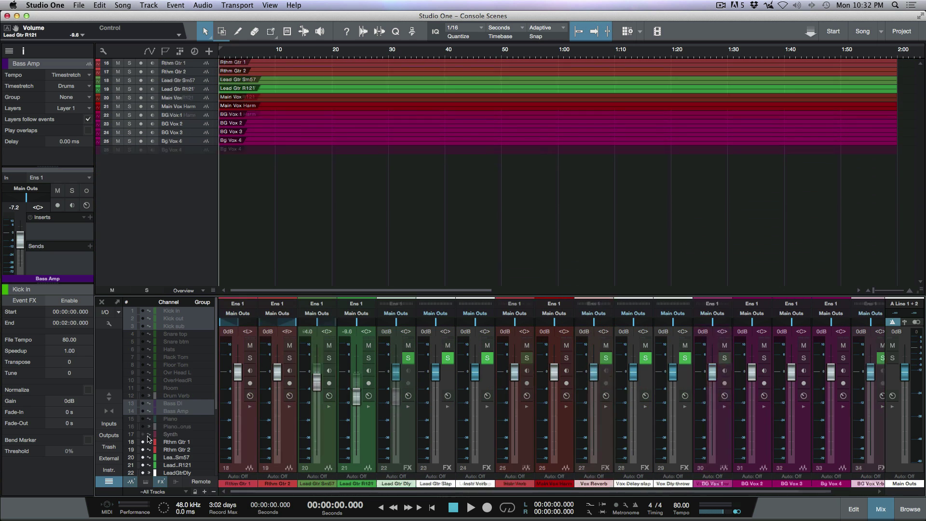
{"action": "scroll", "coordinate": [153, 373], "scroll_direction": "down", "scroll_amount": 4}
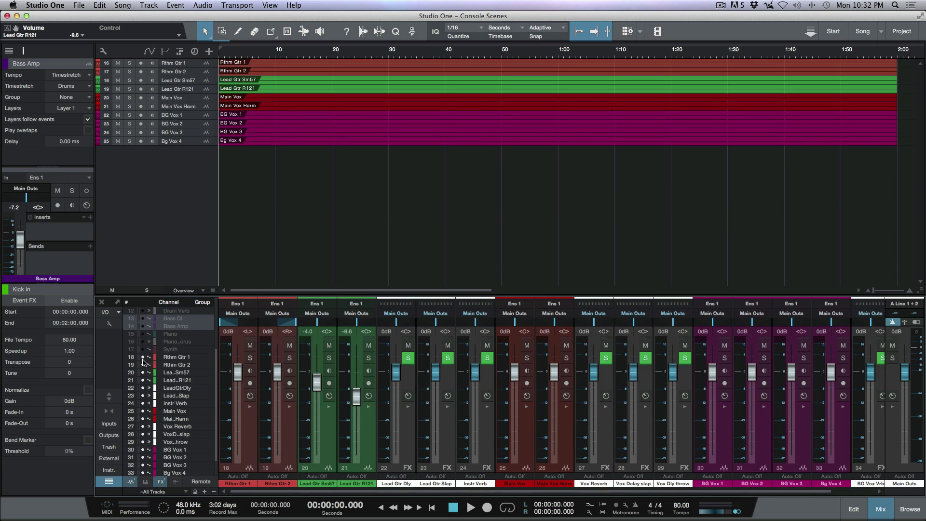
{"action": "left_click_drag", "start_coordinate": [143, 358], "coordinate": [144, 404]}
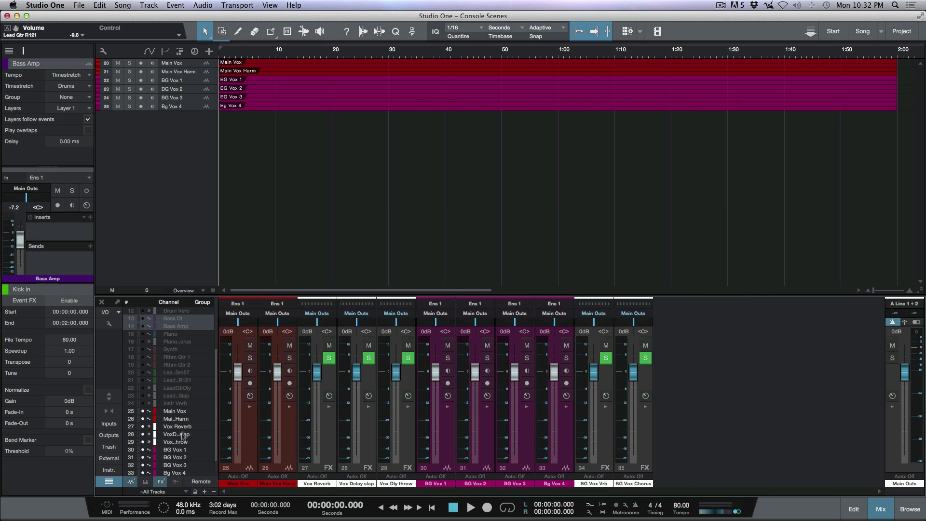
{"action": "scroll", "coordinate": [186, 426], "scroll_direction": "down", "scroll_amount": 2}
{"action": "scroll", "coordinate": [185, 425], "scroll_direction": "up", "scroll_amount": 1}
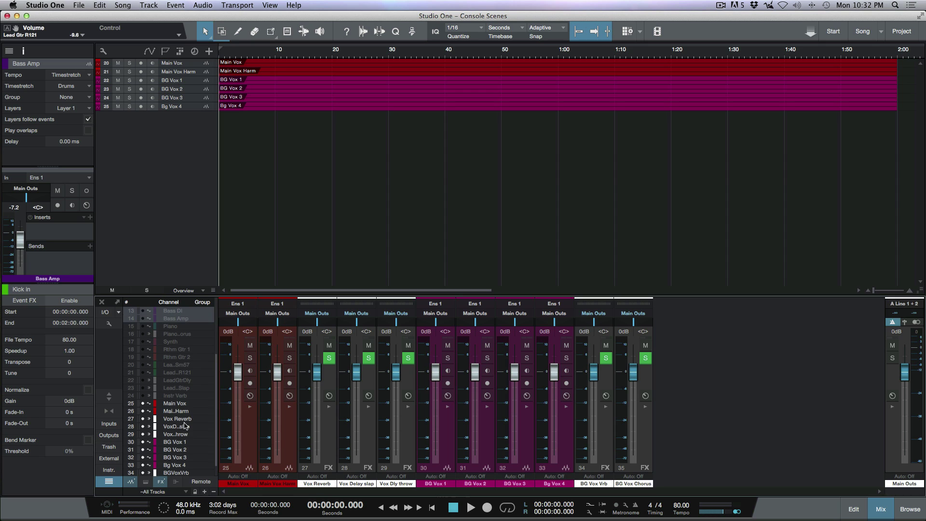
Pan BG Vox 1 hard left, BG Vox 2 hard right, BG Vox 3 to L58 and BG Vox 4 to R47.
{"action": "scroll", "coordinate": [185, 426], "scroll_direction": "down", "scroll_amount": 1}
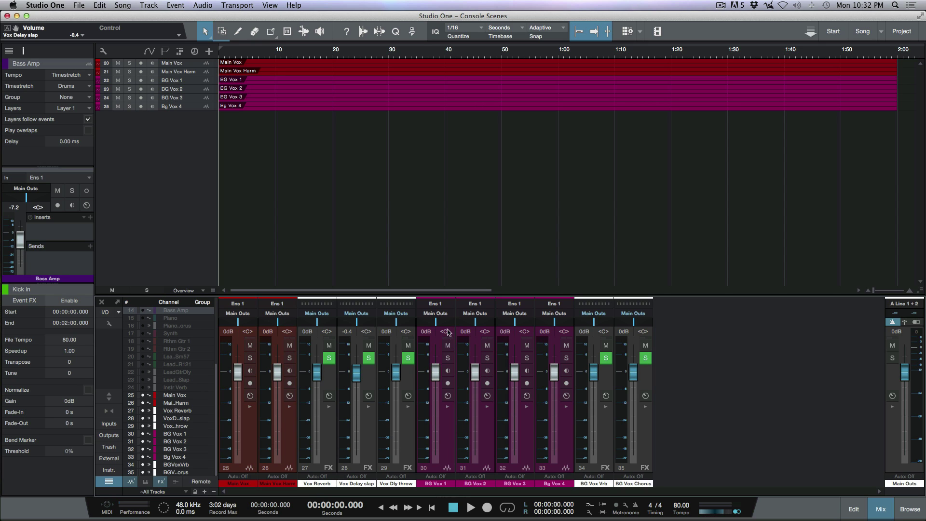
{"action": "left_click_drag", "start_coordinate": [447, 323], "coordinate": [426, 322]}
{"action": "left_click_drag", "start_coordinate": [482, 323], "coordinate": [565, 324]}
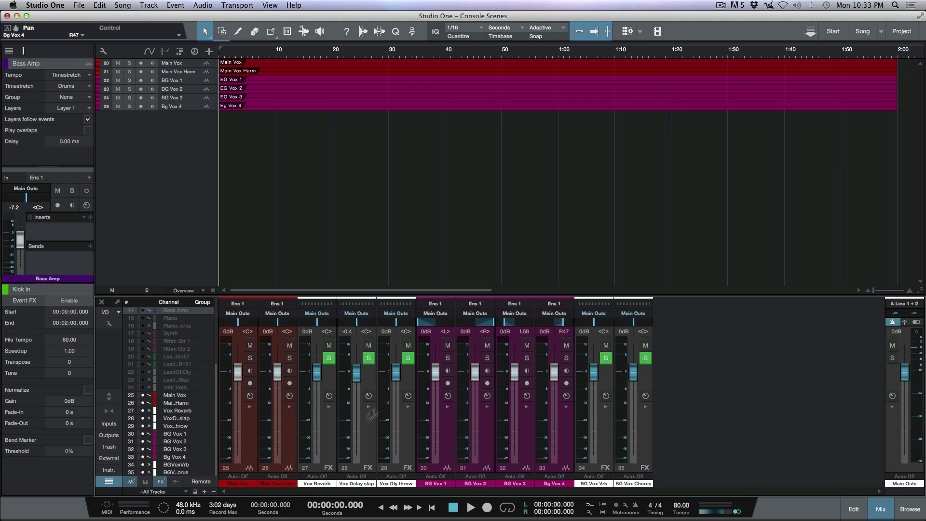
Store the vocal view as a scene named "Vox & FX" and lock it.
{"action": "left_click", "coordinate": [204, 491]}
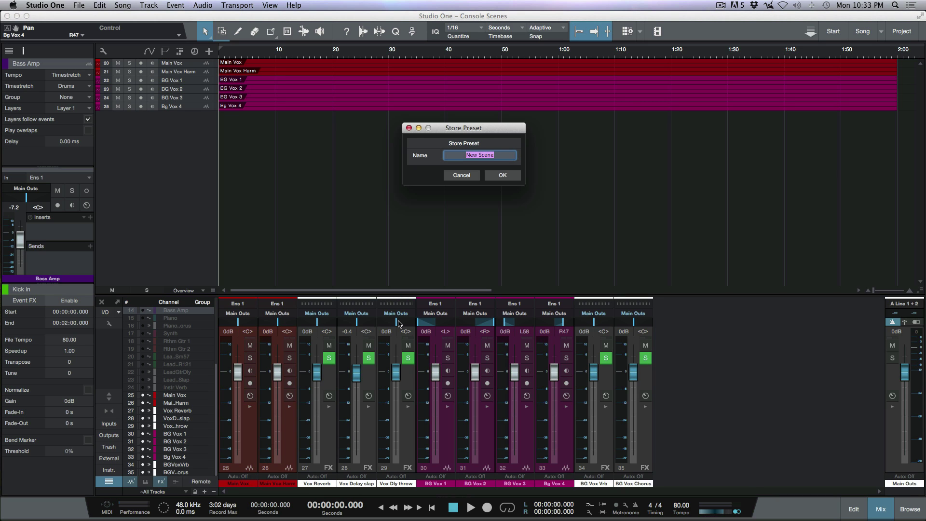
{"action": "type", "text": "Vox & FX"}
{"action": "left_click", "coordinate": [504, 178]}
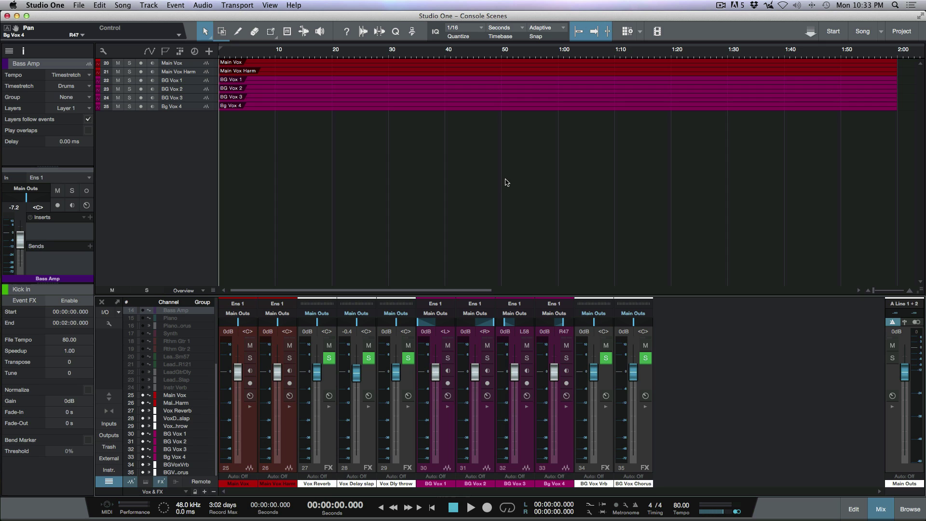
{"action": "left_click", "coordinate": [196, 492]}
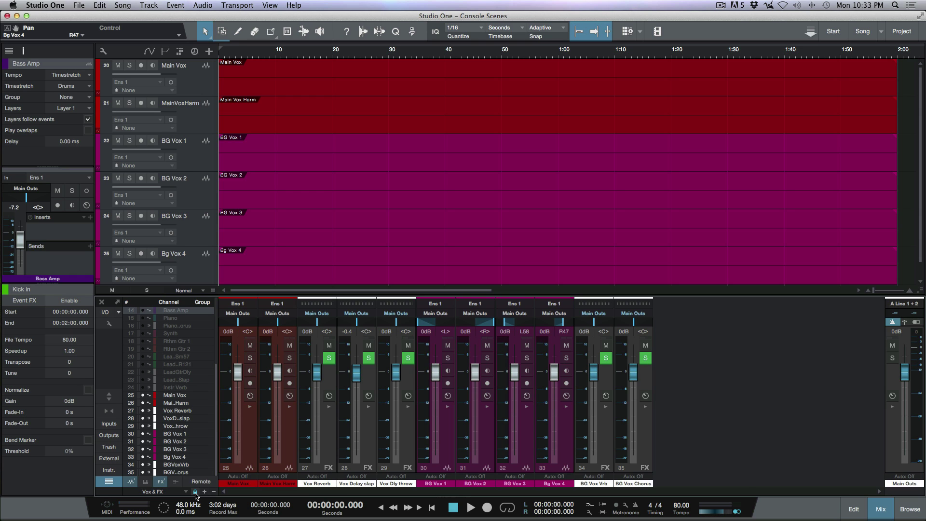
Search the keyboard shortcut preferences for "scene" to review the console scene commands, and close the preferences.
{"action": "left_click", "coordinate": [48, 7]}
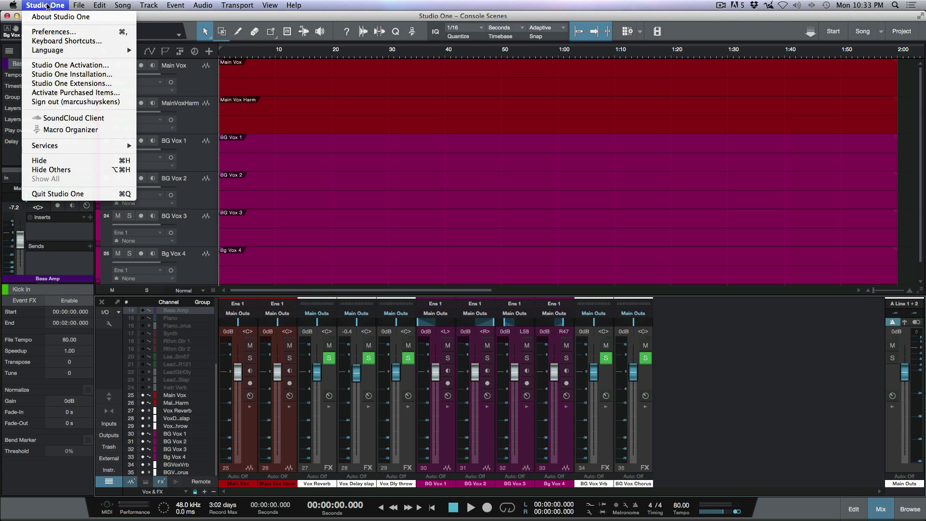
{"action": "left_click", "coordinate": [51, 40]}
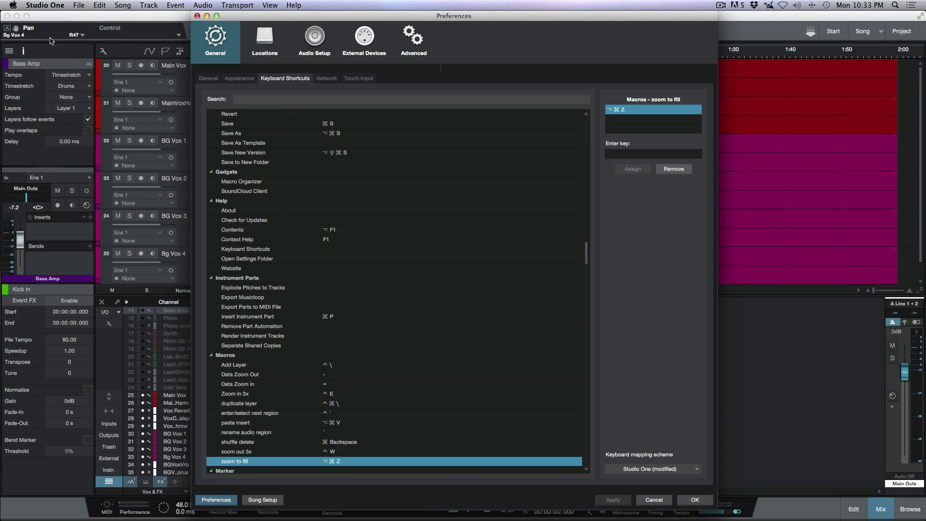
{"action": "left_click", "coordinate": [281, 99]}
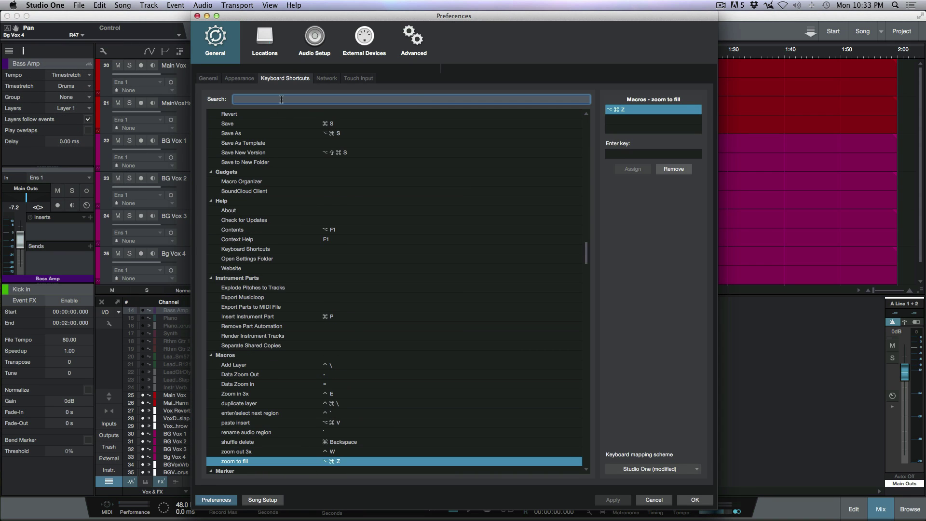
{"action": "type", "text": "scene"}
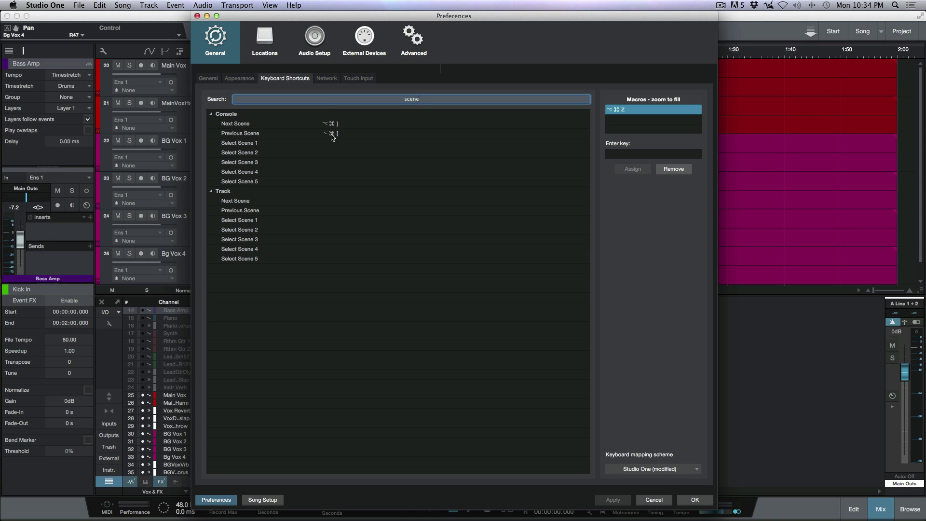
{"action": "left_click", "coordinate": [694, 501]}
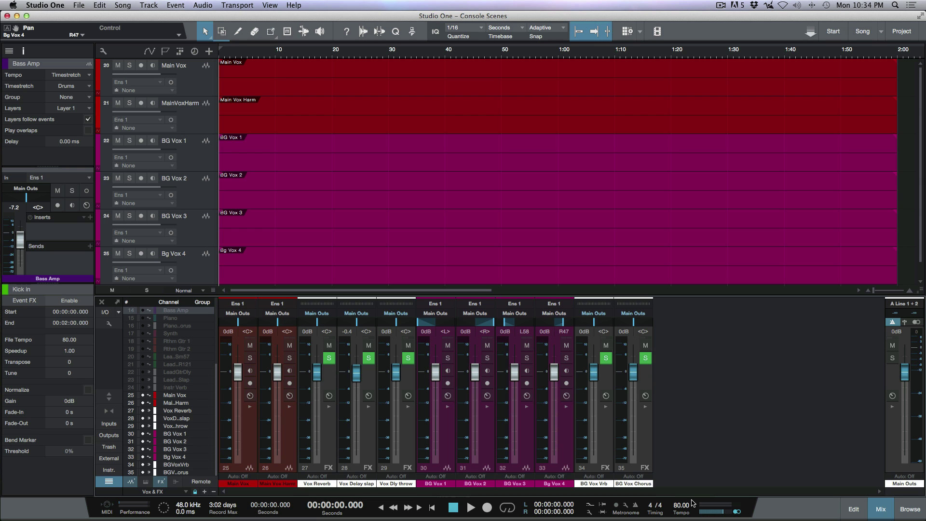
Step through the scenes "~All Tracks", "Drums & FX" and "Guitars & FX" with the scene shortcuts, and return to "~All Tracks".
{"action": "key", "text": "ctrl+Right"}
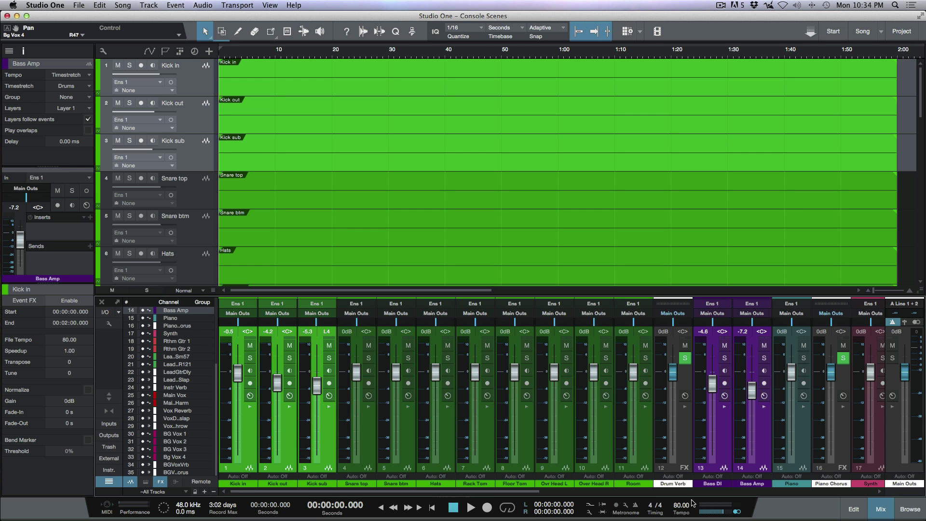
{"action": "key", "text": "ctrl+Right"}
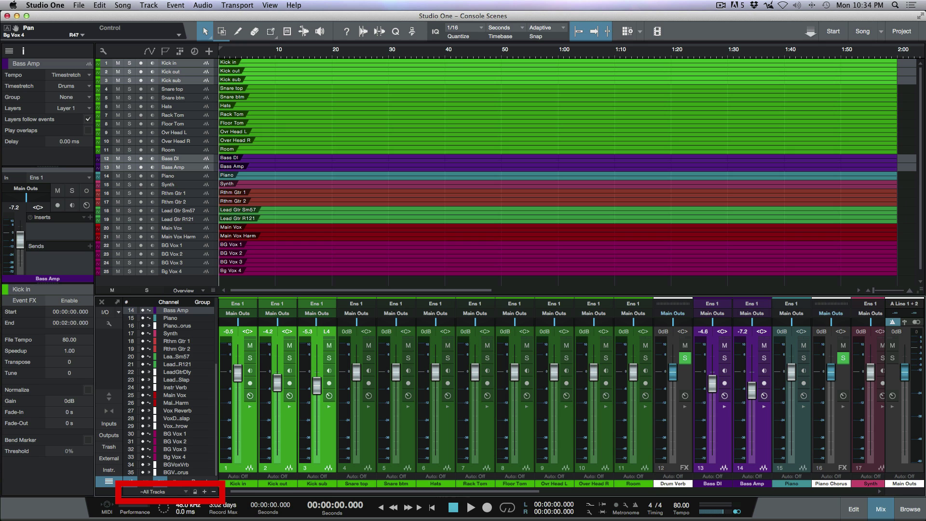
{"action": "left_click", "coordinate": [155, 491]}
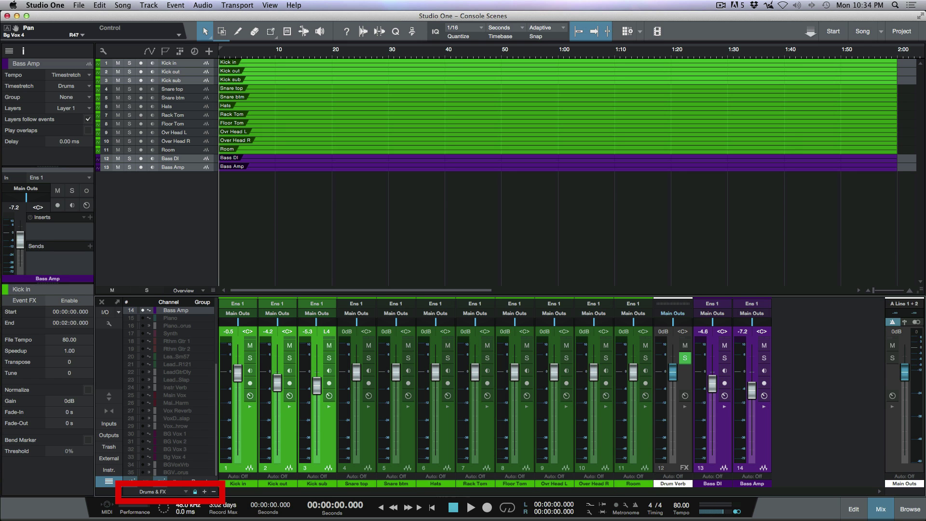
{"action": "left_click", "coordinate": [154, 492]}
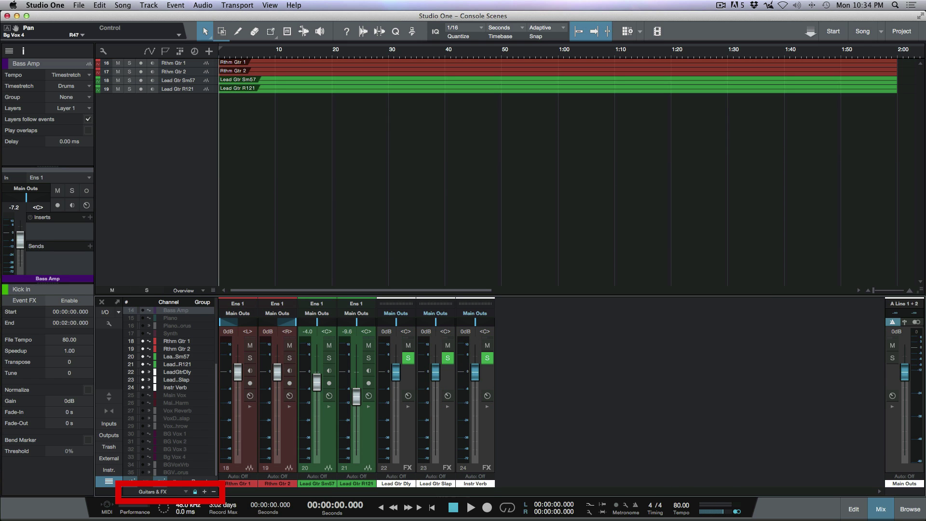
{"action": "left_click", "coordinate": [155, 492]}
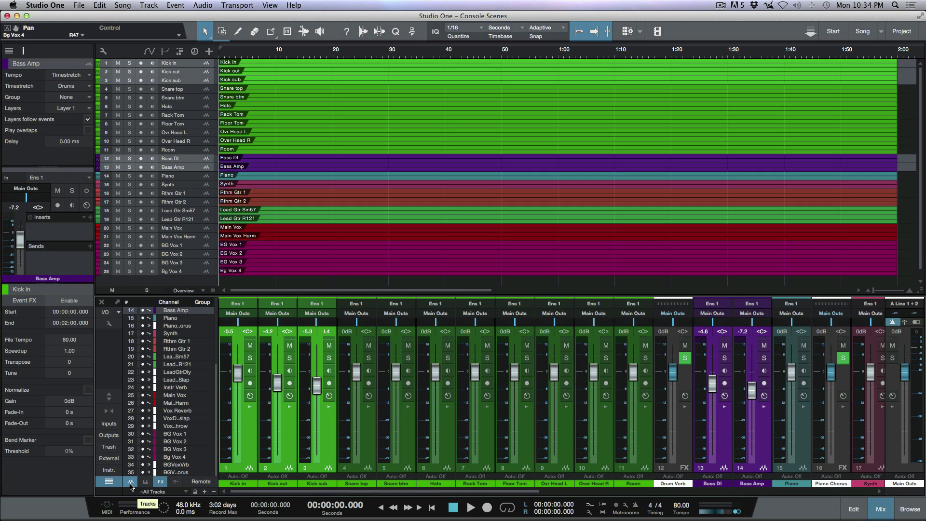
Hide all track channels so only the effects channels show, and store this view as a locked scene named "FX Only".
{"action": "left_click", "coordinate": [130, 484]}
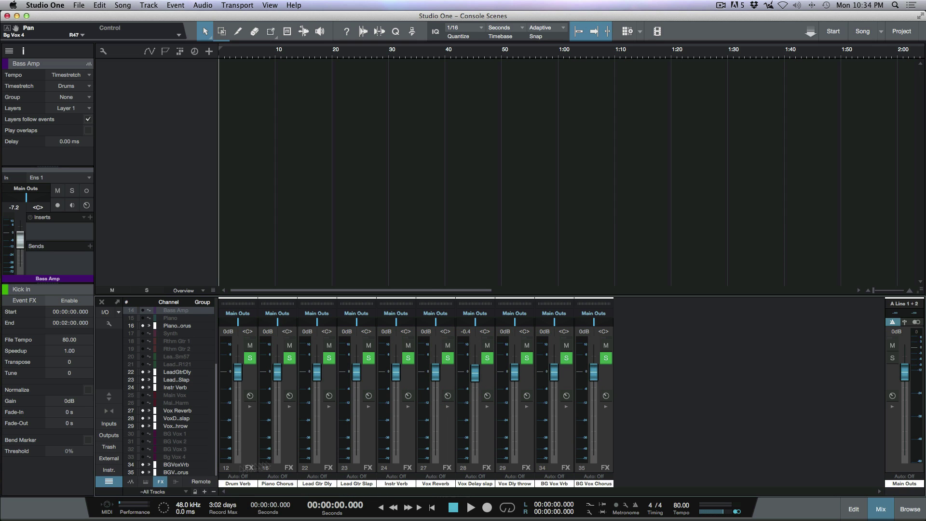
{"action": "left_click", "coordinate": [205, 491]}
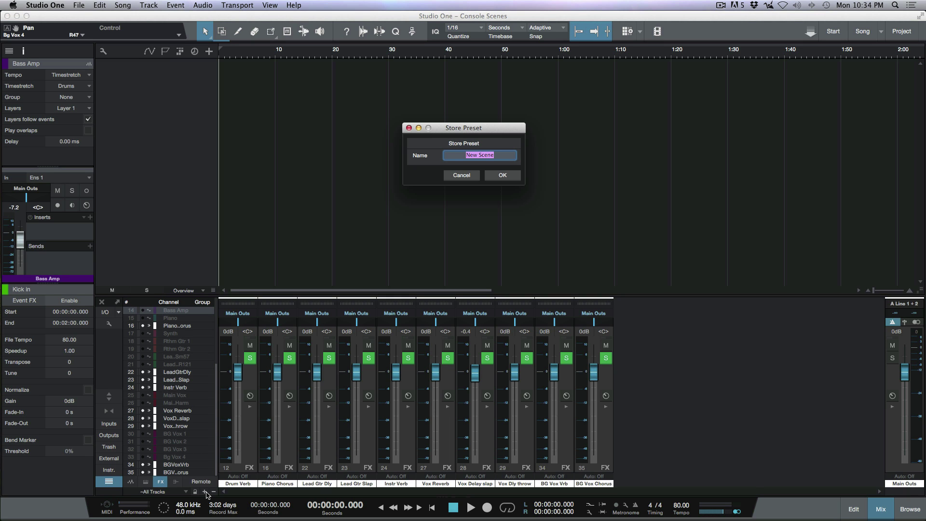
{"action": "type", "text": "FX Only"}
{"action": "left_click", "coordinate": [407, 347]}
{"action": "left_click", "coordinate": [507, 175]}
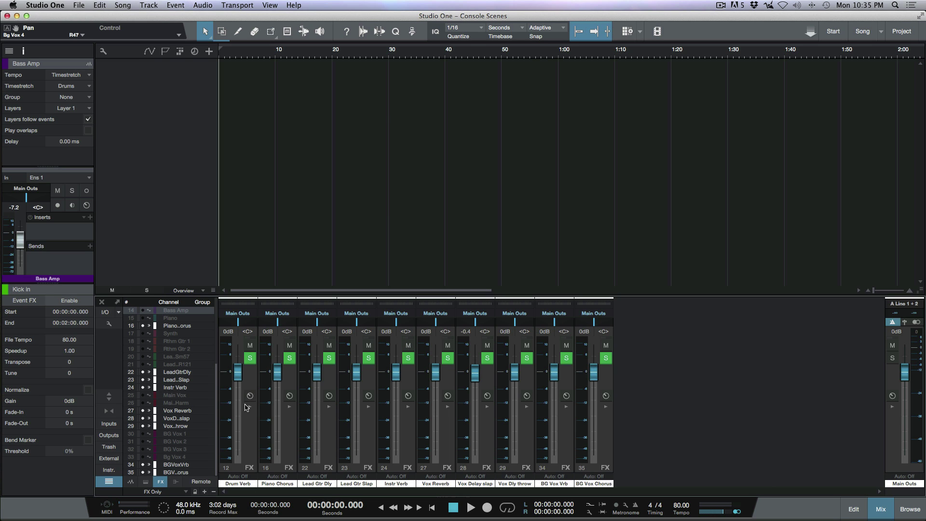
{"action": "left_click", "coordinate": [195, 492]}
Cycle repeatedly forward and back through the stored scenes, including "Drums & FX", "Guitars & FX" and "~All Tracks", ending on "Vox & FX".
{"action": "left_click", "coordinate": [195, 491]}
{"action": "left_click", "coordinate": [194, 491]}
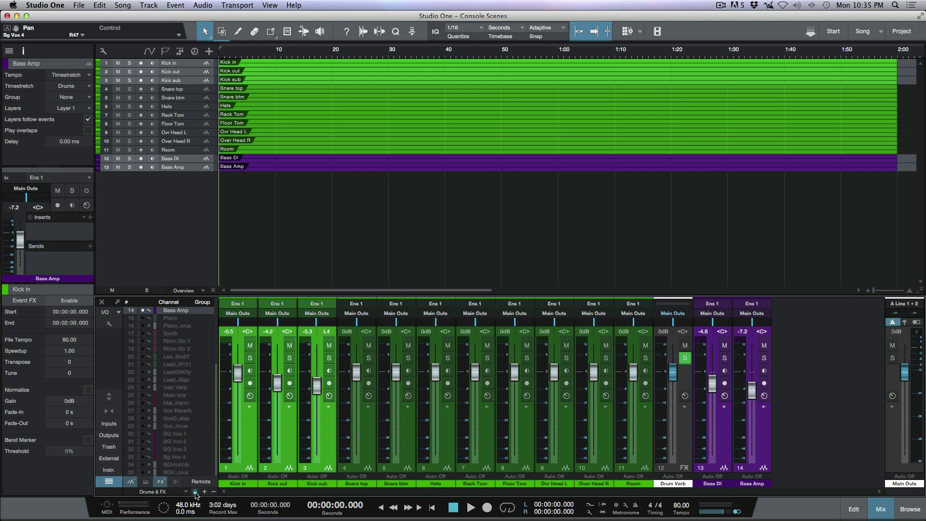
{"action": "left_click", "coordinate": [194, 491]}
{"action": "left_click", "coordinate": [195, 492]}
{"action": "left_click", "coordinate": [195, 492]}
{"action": "left_click", "coordinate": [195, 492]}
{"action": "left_click", "coordinate": [195, 491]}
{"action": "left_click", "coordinate": [195, 492]}
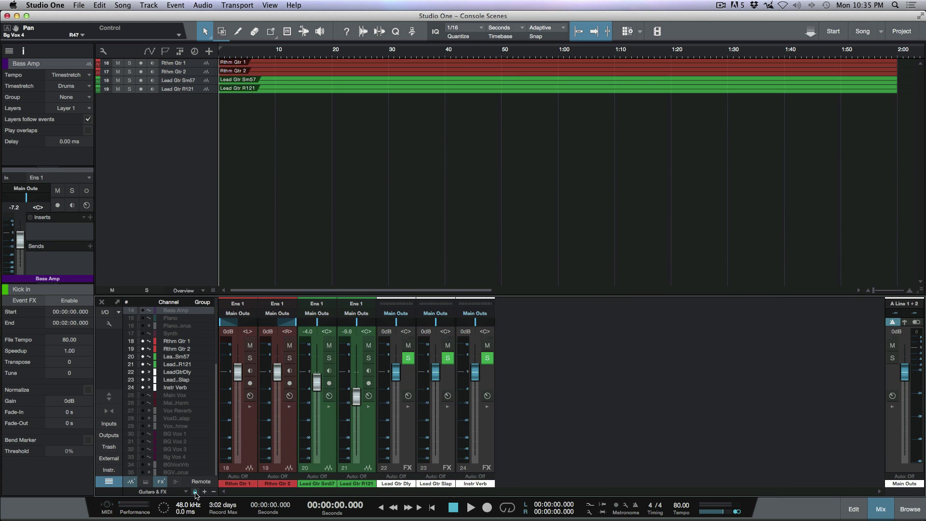
{"action": "left_click", "coordinate": [195, 492]}
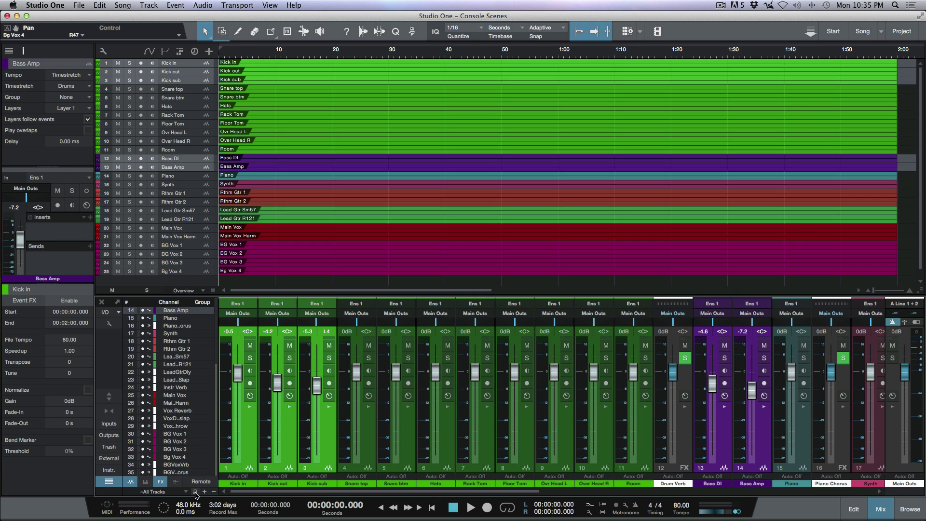
{"action": "left_click", "coordinate": [195, 491]}
{"action": "left_click", "coordinate": [194, 491]}
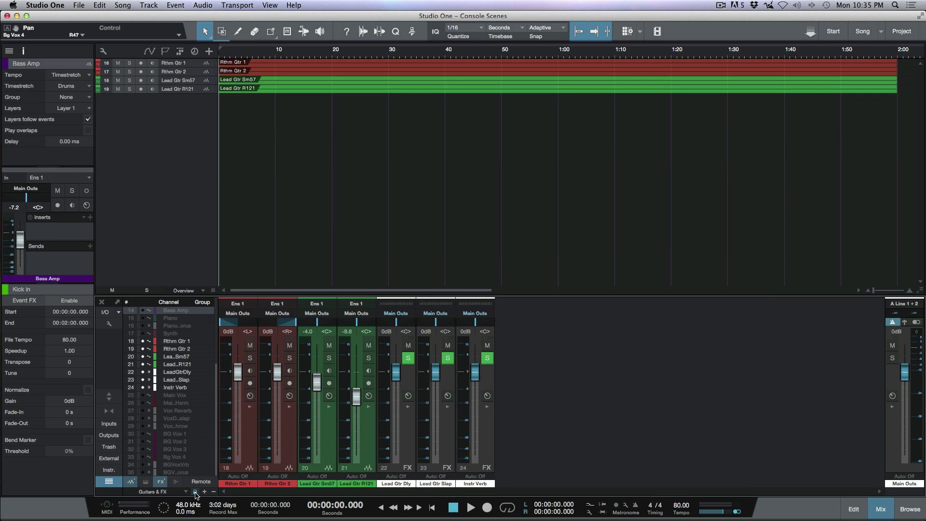
{"action": "left_click", "coordinate": [195, 491]}
{"action": "left_click", "coordinate": [195, 492]}
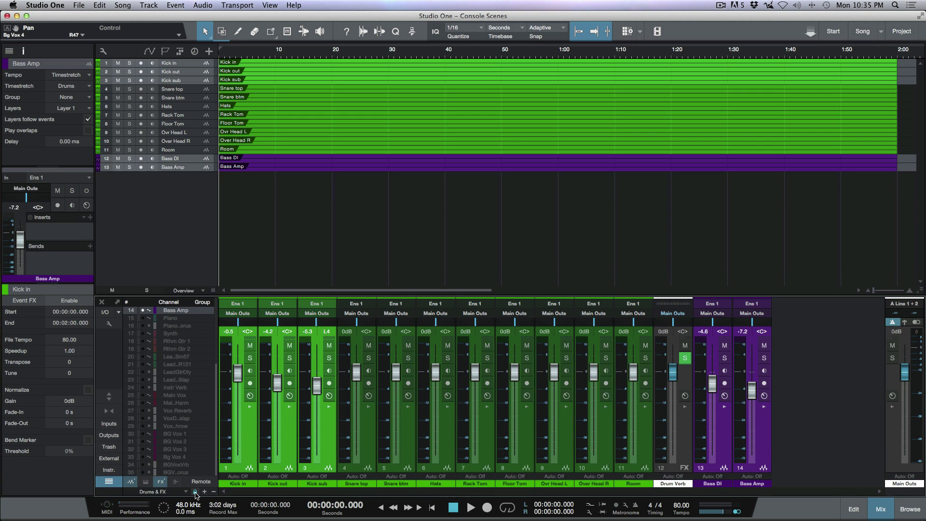
{"action": "left_click", "coordinate": [194, 492]}
{"action": "left_click", "coordinate": [195, 492]}
{"action": "left_click", "coordinate": [195, 491]}
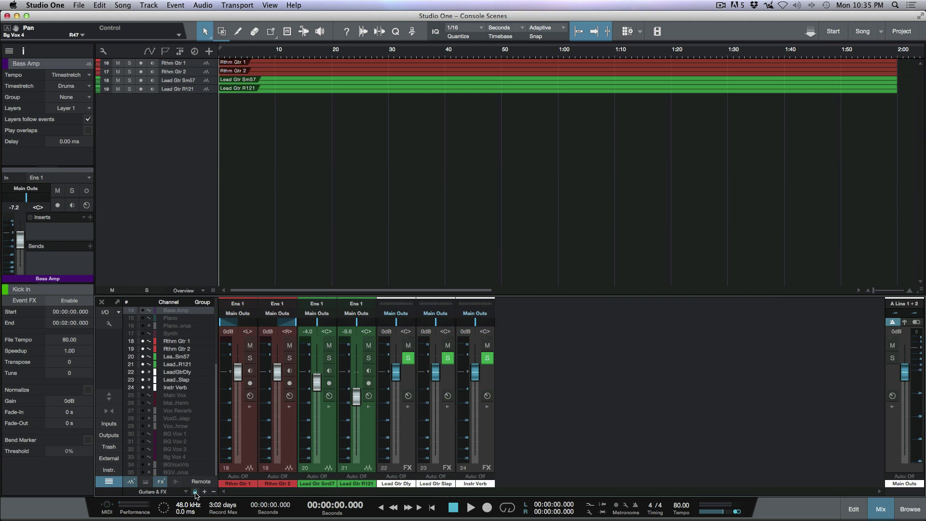
{"action": "left_click", "coordinate": [194, 492]}
{"action": "left_click", "coordinate": [195, 492]}
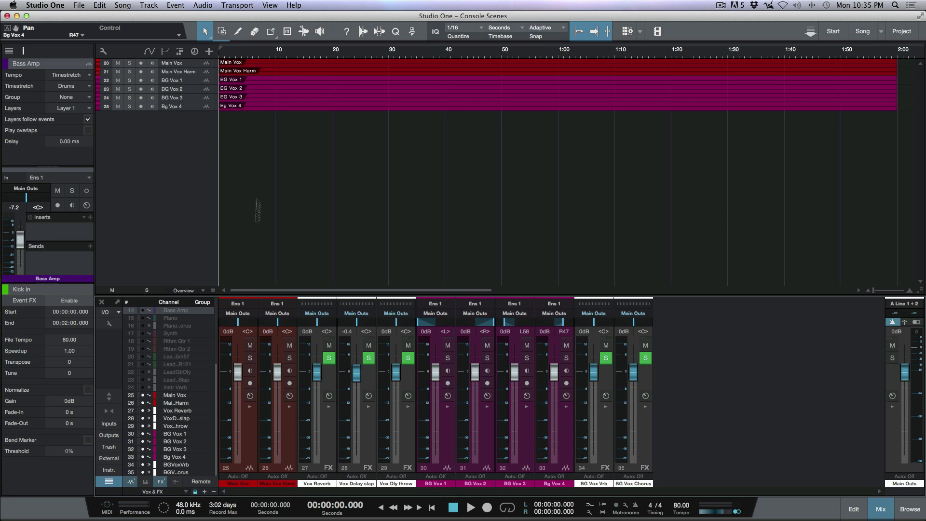
Turn off linked show/hide of Track List and Console, and recall the "~All Tracks" scene in the console.
{"action": "left_click", "coordinate": [108, 324]}
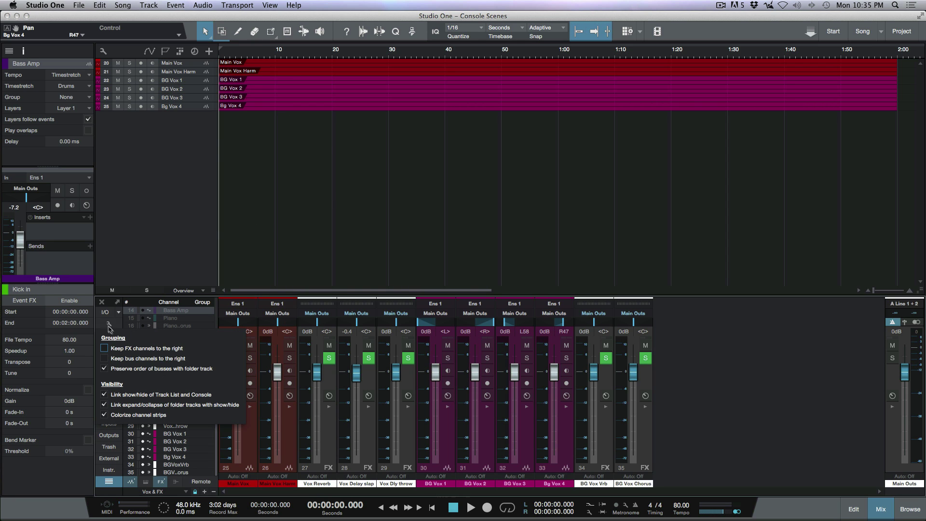
{"action": "left_click", "coordinate": [105, 395]}
{"action": "left_click", "coordinate": [109, 324]}
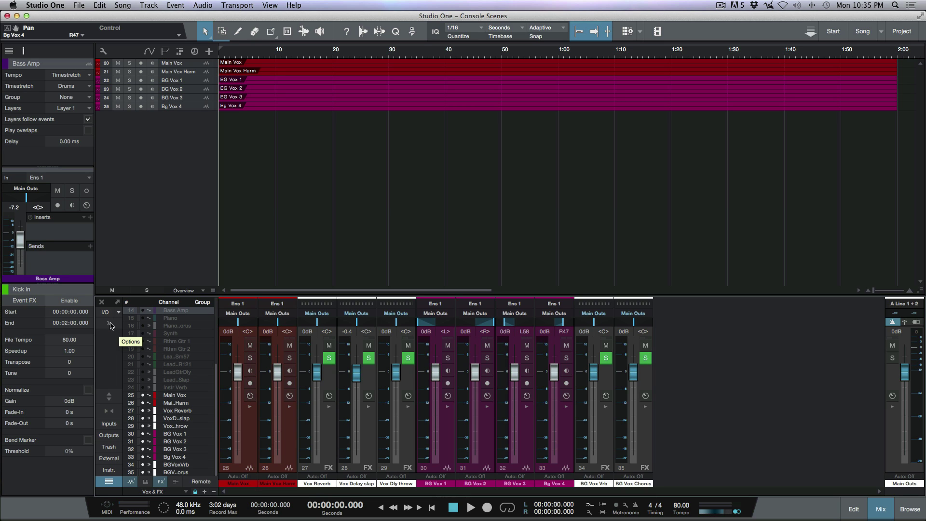
{"action": "left_click", "coordinate": [176, 491]}
{"action": "left_click", "coordinate": [156, 444]}
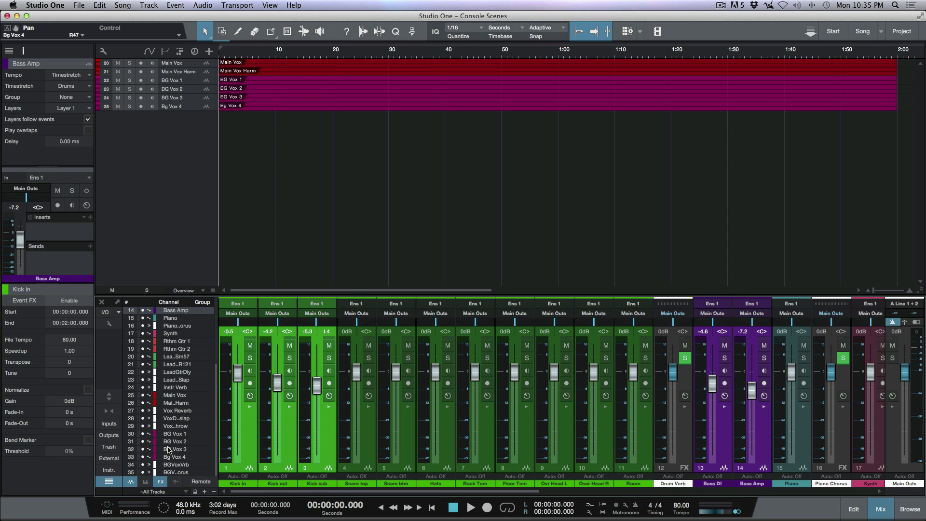
Open the Track List and make all hidden tracks, from Kick in to Lead Gtr R121, visible in the arrangement.
{"action": "scroll", "coordinate": [190, 420], "scroll_direction": "up", "scroll_amount": 5}
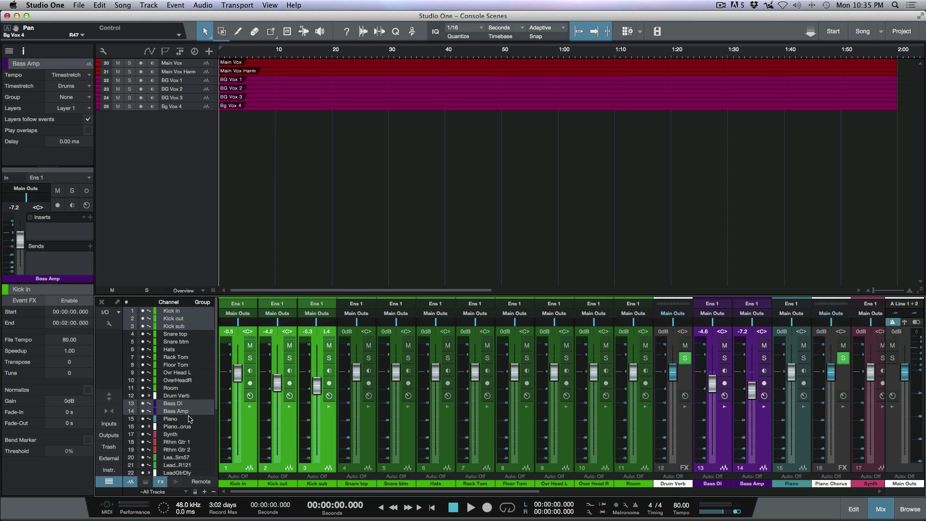
{"action": "left_click", "coordinate": [8, 52]}
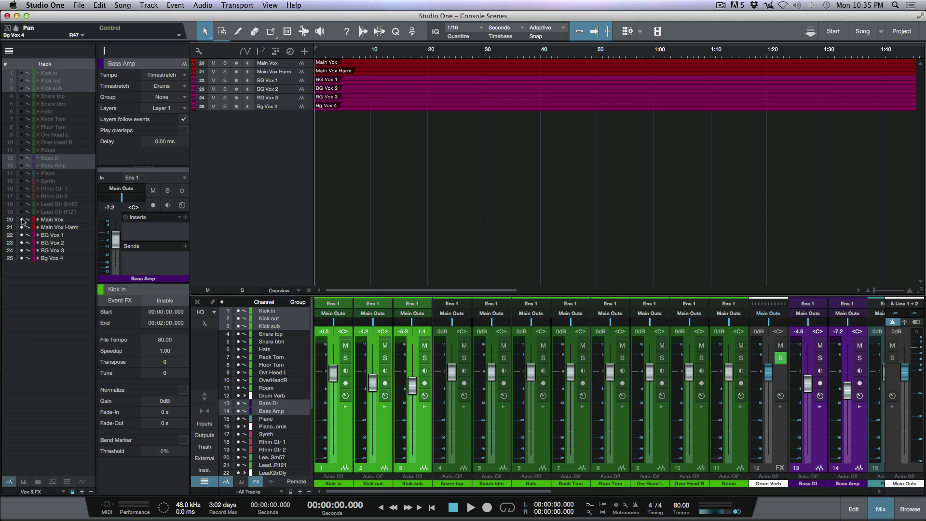
{"action": "left_click_drag", "start_coordinate": [24, 214], "coordinate": [21, 73]}
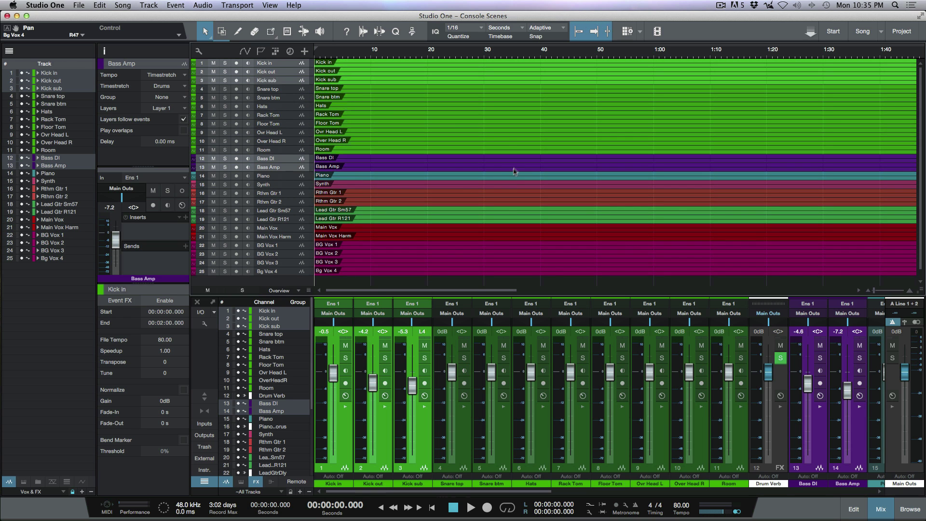
{"action": "key", "text": "shift+f"}
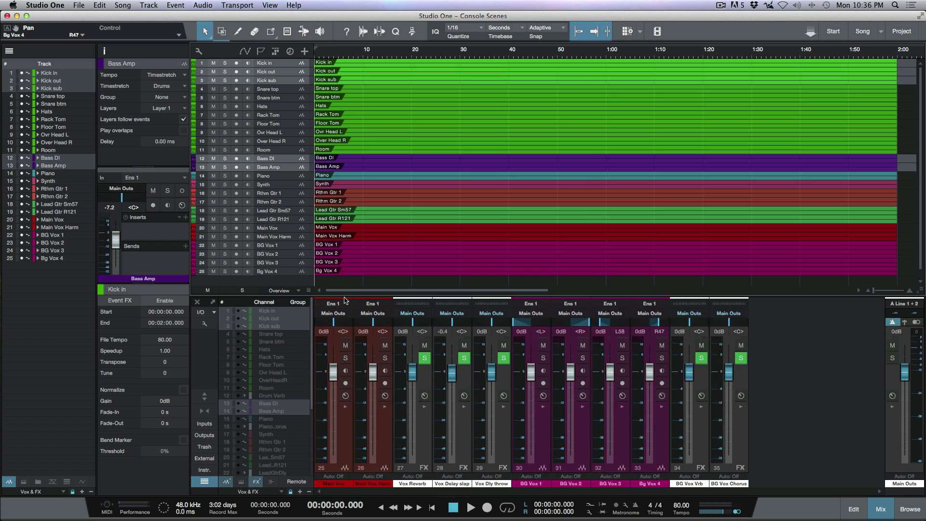
Switch the console between stored scenes with the scene shortcuts, ending on "Guitars & FX".
{"action": "key", "text": "2"}
{"action": "key", "text": "3"}
{"action": "key", "text": "2"}
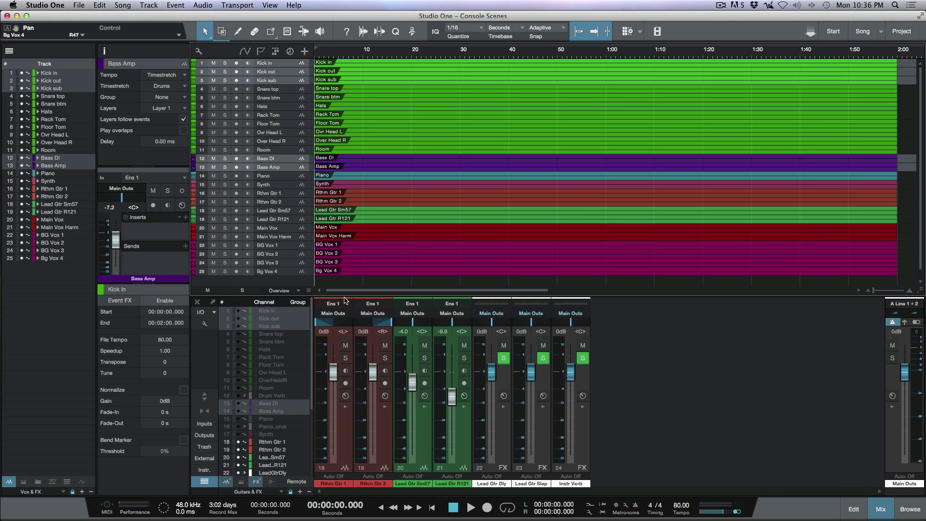
Hide the console's channel list and alternate between the "FX Only" and "~All Tracks" scenes, ending on "FX Only".
{"action": "left_click", "coordinate": [202, 481]}
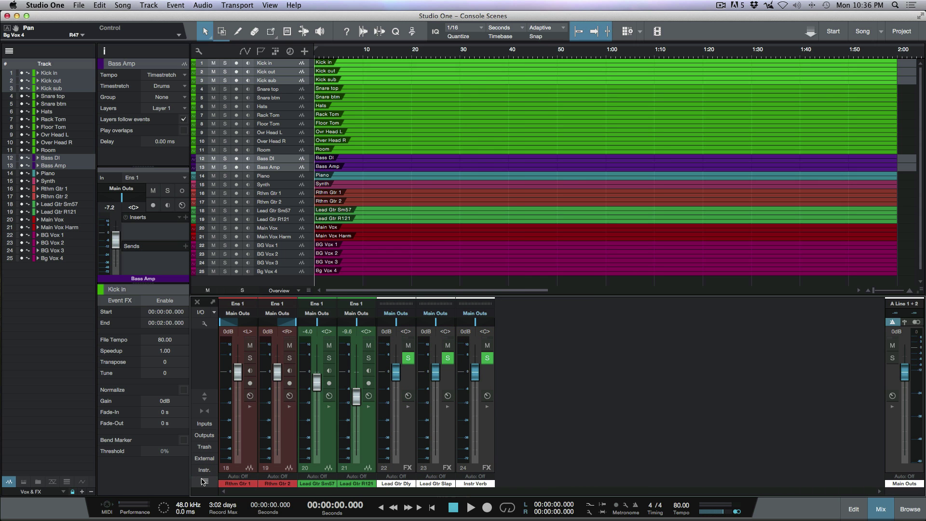
{"action": "key", "text": "4"}
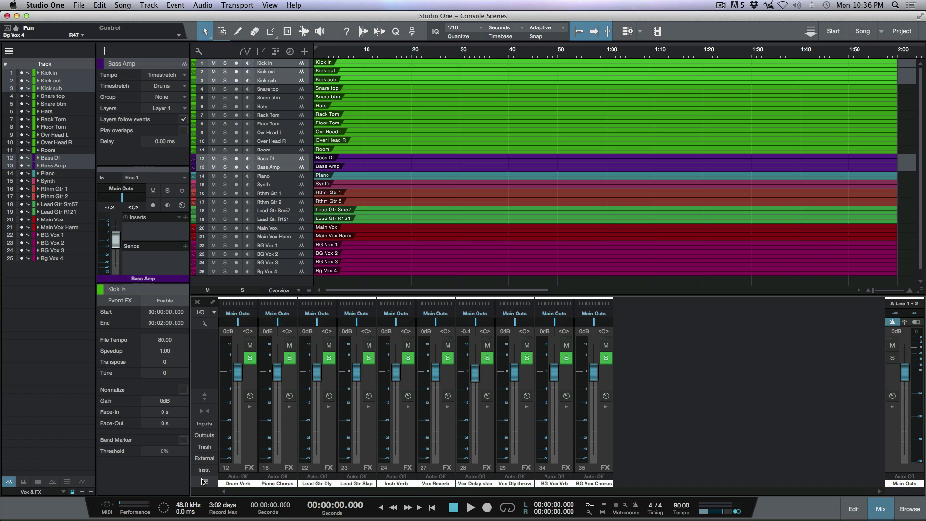
{"action": "key", "text": "1"}
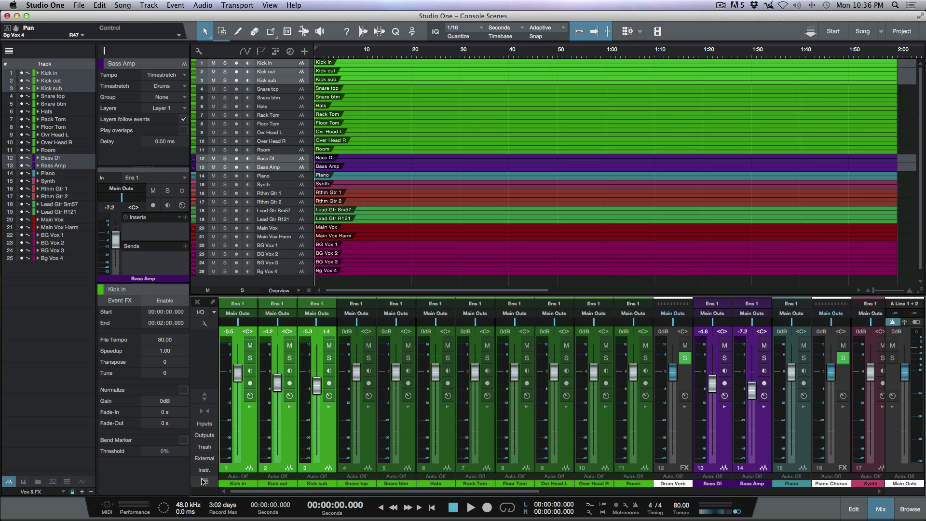
{"action": "key", "text": "4"}
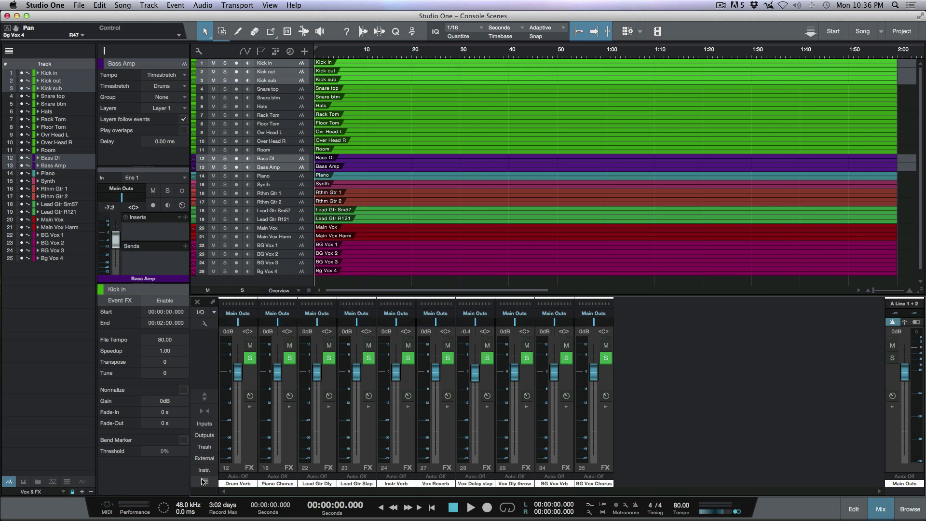